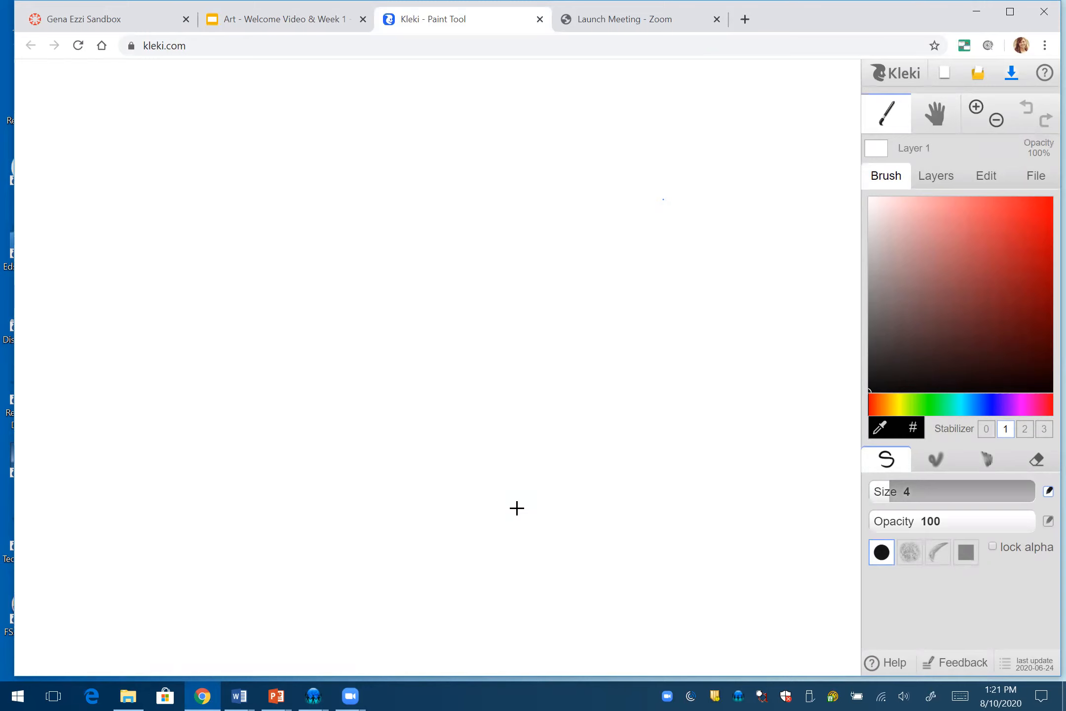
Switch to the Google Slides presentation, view the options for the Kleki Link button on the Welcome slide, and return to Kleki.
{"action": "key", "text": "ctrl+shift+Tab"}
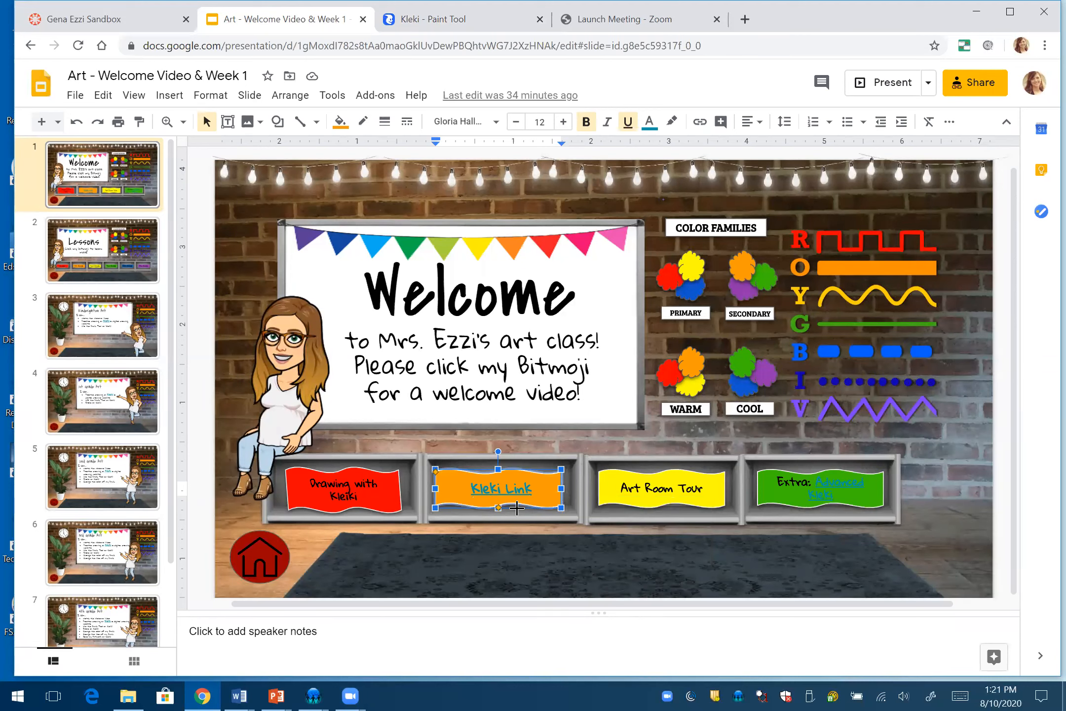
{"action": "right_click", "coordinate": [517, 508]}
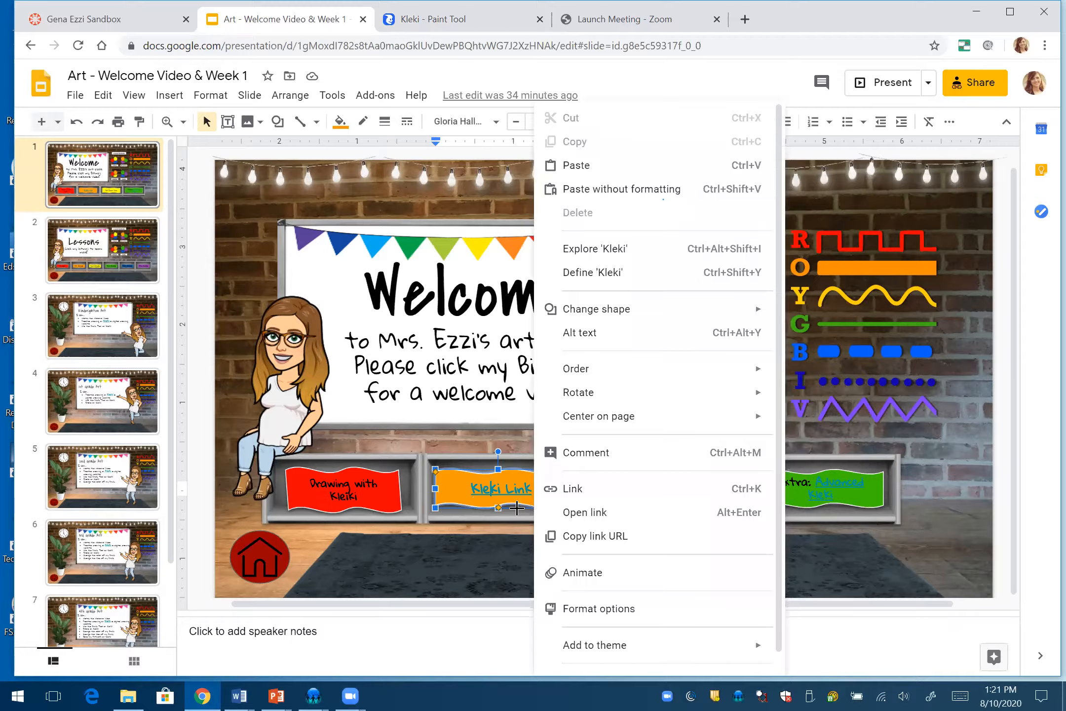
{"action": "key", "text": "ctrl+Tab"}
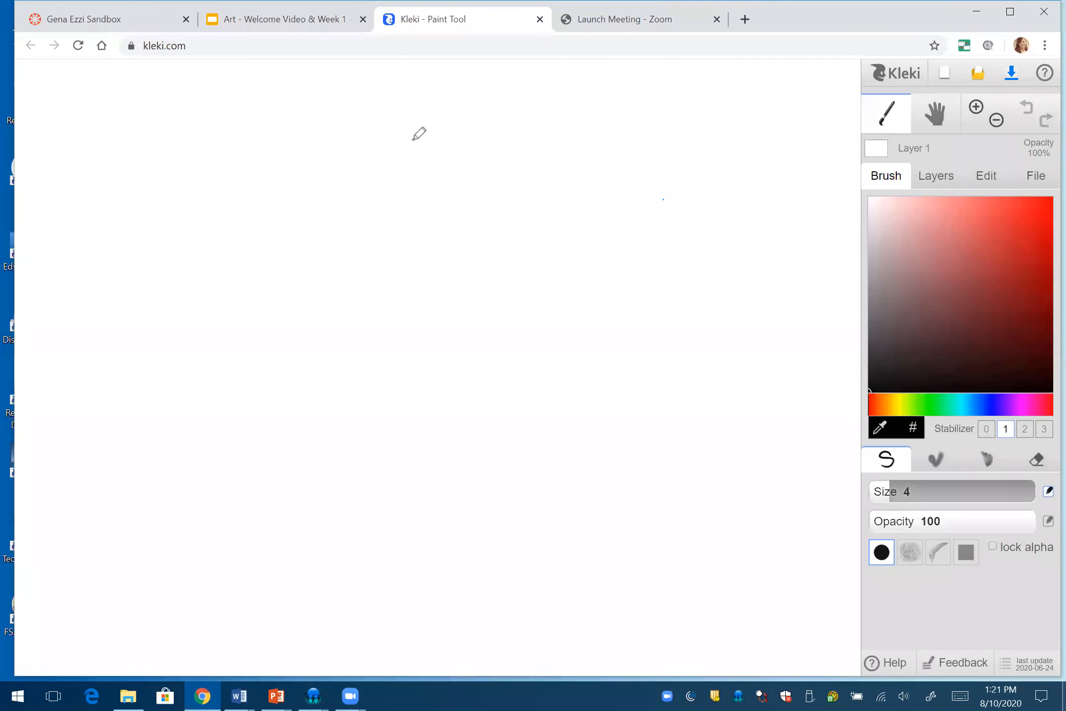
Draw a looped line, a zigzag, a wavy line and two spirals across the canvas with the size 4 pen brush.
{"action": "mouse_move", "coordinate": [867, 455]}
{"action": "left_mouse_down"}
{"action": "mouse_move", "coordinate": [902, 453]}
{"action": "mouse_move", "coordinate": [904, 488]}
{"action": "left_mouse_up"}
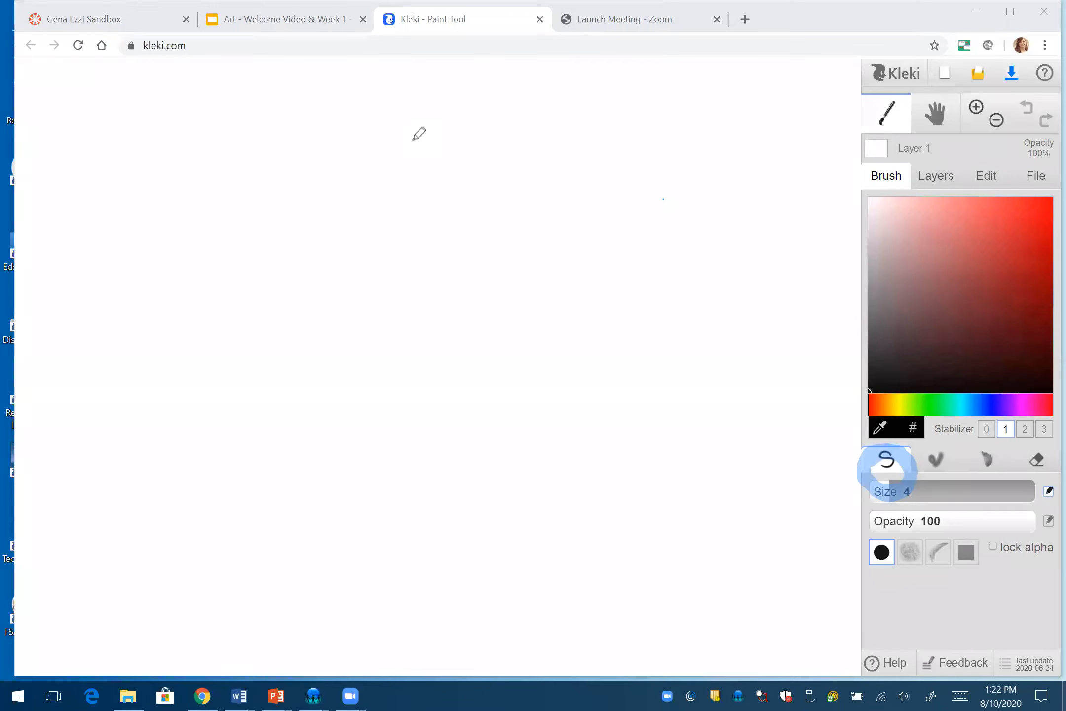
{"action": "mouse_move", "coordinate": [74, 471]}
{"action": "left_mouse_down"}
{"action": "mouse_move", "coordinate": [91, 485]}
{"action": "mouse_move", "coordinate": [146, 415]}
{"action": "mouse_move", "coordinate": [255, 354]}
{"action": "mouse_move", "coordinate": [213, 378]}
{"action": "mouse_move", "coordinate": [287, 308]}
{"action": "mouse_move", "coordinate": [384, 323]}
{"action": "left_mouse_up"}
{"action": "mouse_move", "coordinate": [330, 218]}
{"action": "left_mouse_down"}
{"action": "mouse_move", "coordinate": [407, 177]}
{"action": "mouse_move", "coordinate": [479, 233]}
{"action": "mouse_move", "coordinate": [653, 226]}
{"action": "mouse_move", "coordinate": [704, 307]}
{"action": "left_mouse_up"}
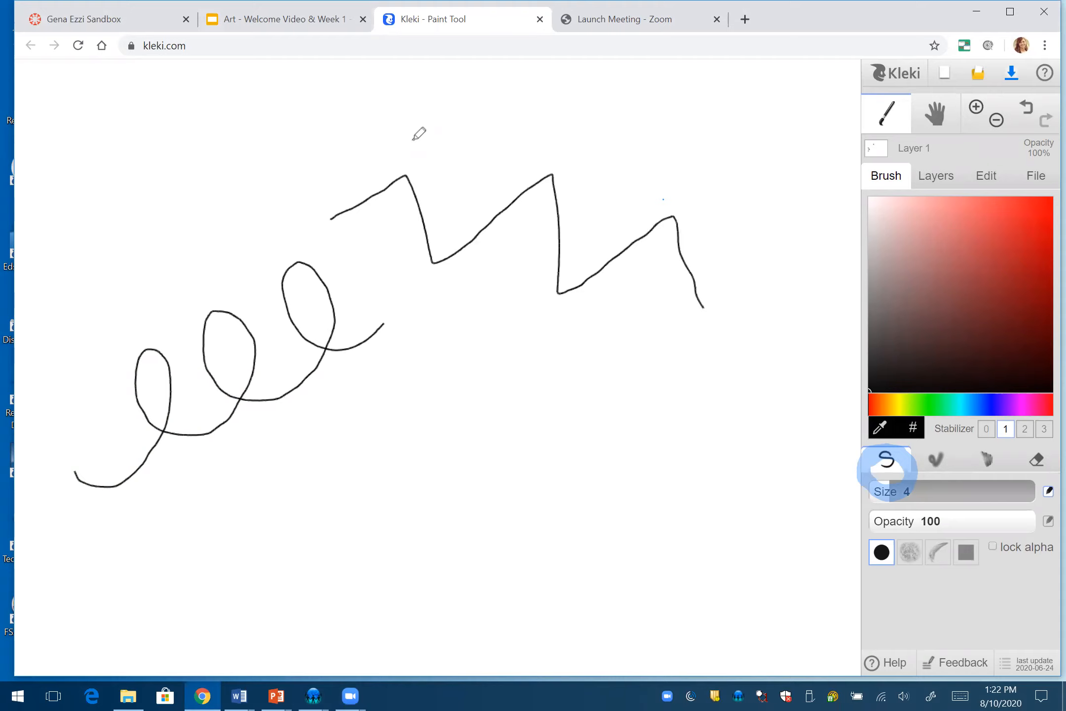
{"action": "mouse_move", "coordinate": [289, 584]}
{"action": "left_mouse_down"}
{"action": "mouse_move", "coordinate": [316, 494]}
{"action": "mouse_move", "coordinate": [521, 415]}
{"action": "mouse_move", "coordinate": [765, 284]}
{"action": "left_mouse_up"}
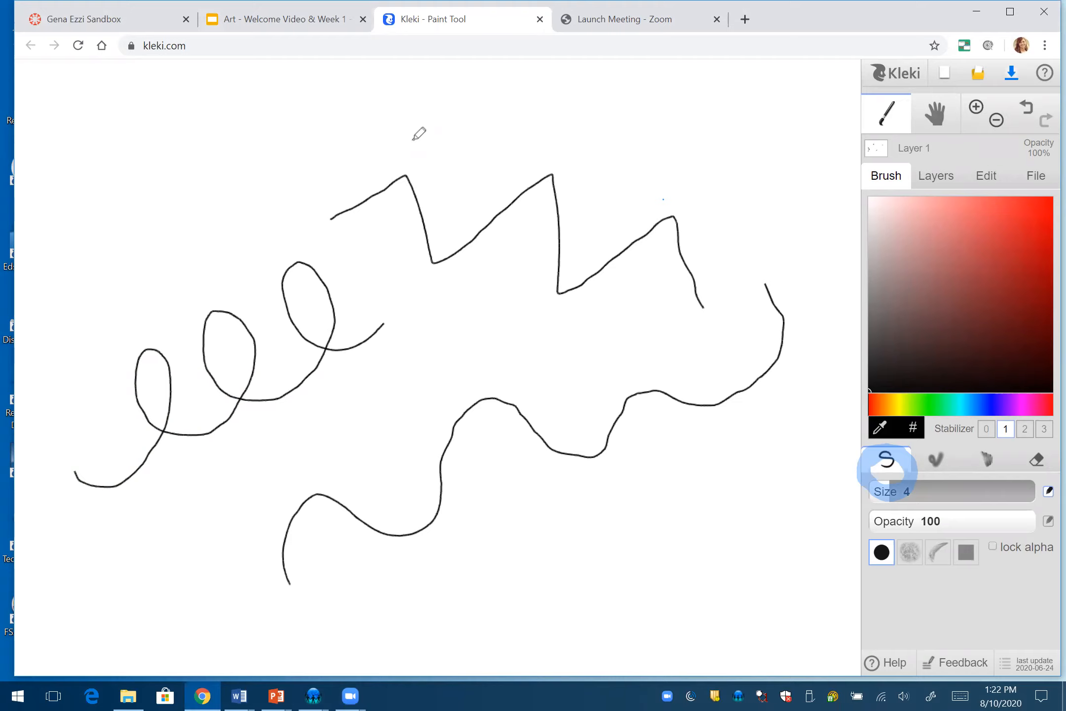
{"action": "mouse_move", "coordinate": [135, 169]}
{"action": "left_mouse_down"}
{"action": "mouse_move", "coordinate": [166, 215]}
{"action": "mouse_move", "coordinate": [132, 200]}
{"action": "left_mouse_up"}
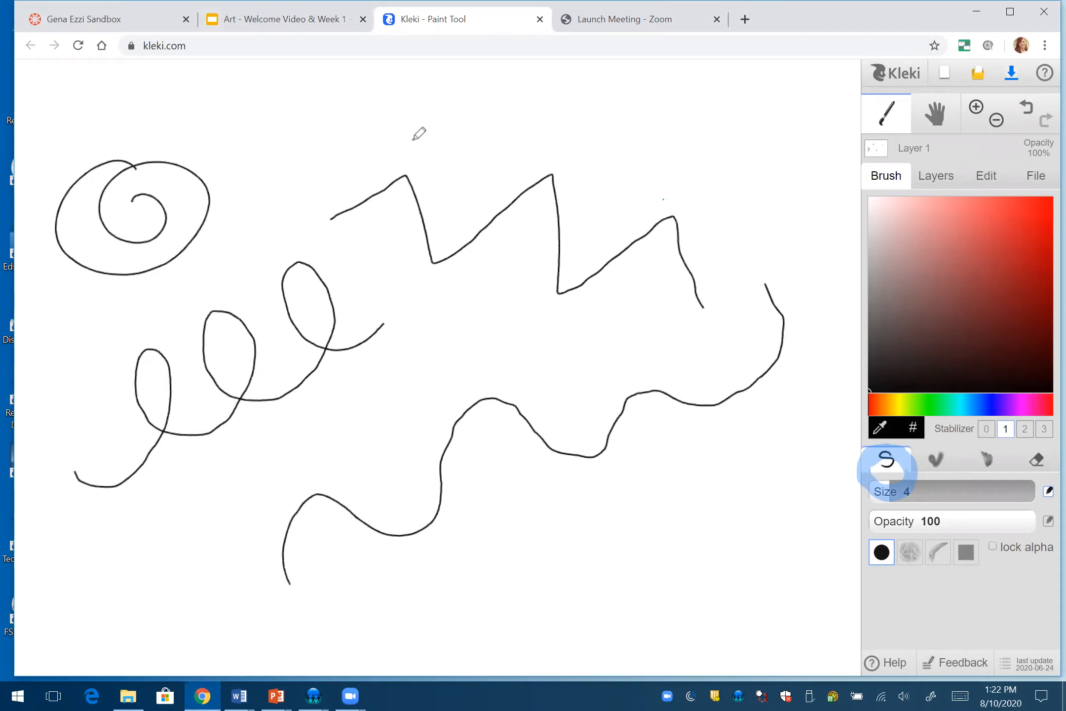
{"action": "left_click_drag", "start_coordinate": [618, 486], "coordinate": [691, 516]}
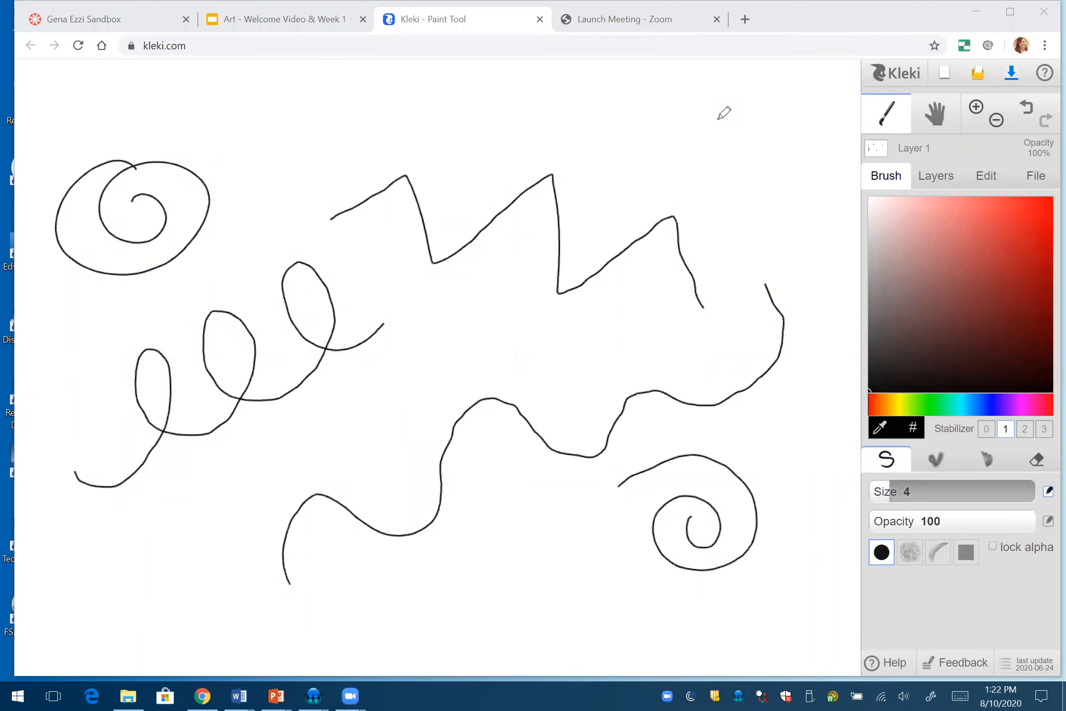
{"action": "left_click", "coordinate": [1042, 696]}
{"action": "left_click", "coordinate": [739, 444]}
{"action": "mouse_move", "coordinate": [1037, 452]}
{"action": "left_mouse_down"}
{"action": "mouse_move", "coordinate": [1046, 467]}
{"action": "mouse_move", "coordinate": [1022, 464]}
{"action": "mouse_move", "coordinate": [1046, 459]}
{"action": "mouse_move", "coordinate": [1025, 464]}
{"action": "mouse_move", "coordinate": [1035, 459]}
{"action": "left_mouse_up"}
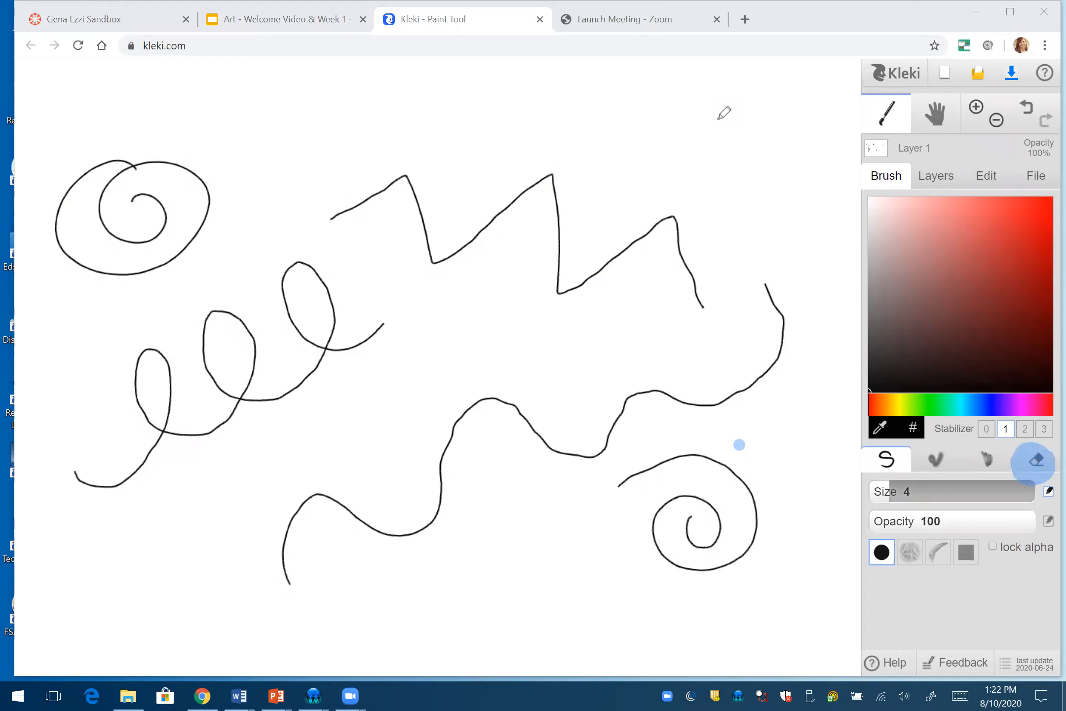
{"action": "mouse_move", "coordinate": [1012, 96]}
{"action": "left_mouse_down"}
{"action": "mouse_move", "coordinate": [1002, 121]}
{"action": "mouse_move", "coordinate": [1036, 84]}
{"action": "mouse_move", "coordinate": [1007, 133]}
{"action": "mouse_move", "coordinate": [1042, 87]}
{"action": "mouse_move", "coordinate": [1005, 129]}
{"action": "mouse_move", "coordinate": [1030, 132]}
{"action": "left_mouse_up"}
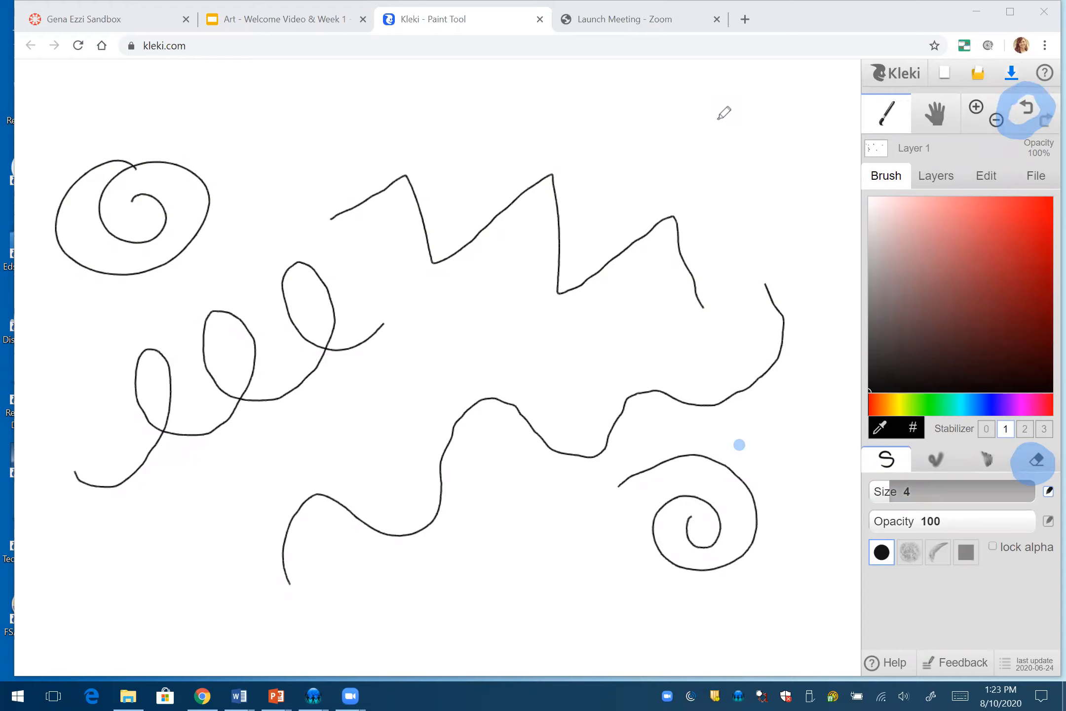
{"action": "mouse_move", "coordinate": [931, 60]}
{"action": "left_mouse_down"}
{"action": "mouse_move", "coordinate": [928, 84]}
{"action": "mouse_move", "coordinate": [967, 69]}
{"action": "mouse_move", "coordinate": [928, 52]}
{"action": "mouse_move", "coordinate": [957, 96]}
{"action": "mouse_move", "coordinate": [921, 60]}
{"action": "mouse_move", "coordinate": [948, 101]}
{"action": "mouse_move", "coordinate": [913, 79]}
{"action": "mouse_move", "coordinate": [965, 64]}
{"action": "mouse_move", "coordinate": [918, 93]}
{"action": "left_mouse_up"}
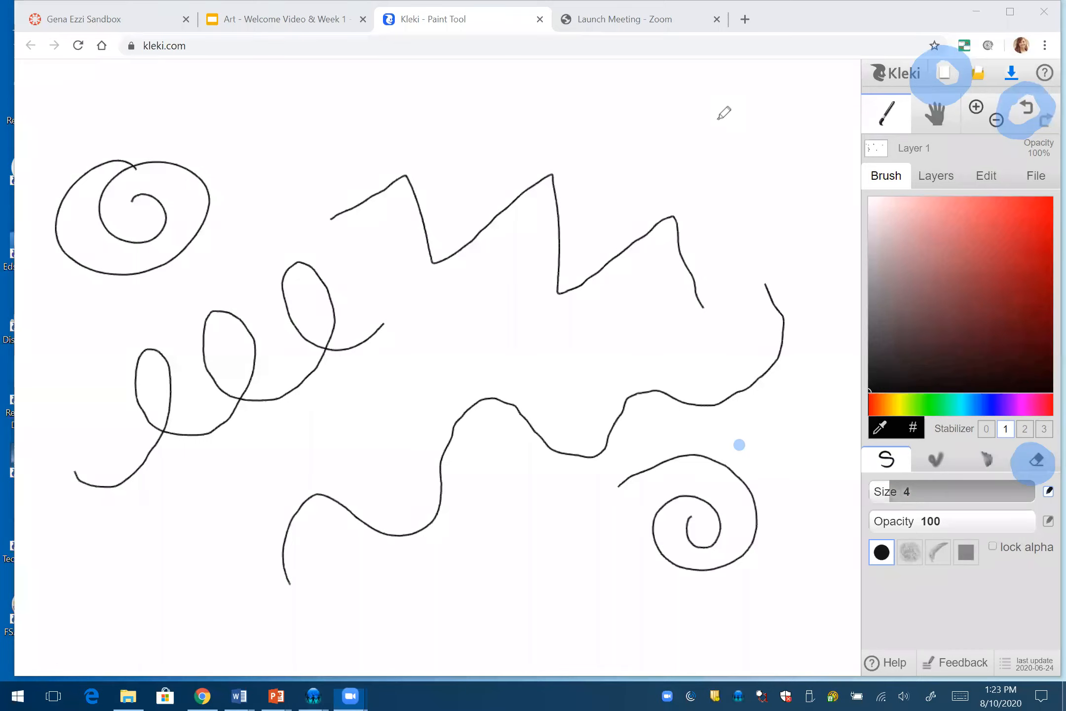
Erase the spiral below the wavy line with the Eraser at size 60.
{"action": "key", "text": "e"}
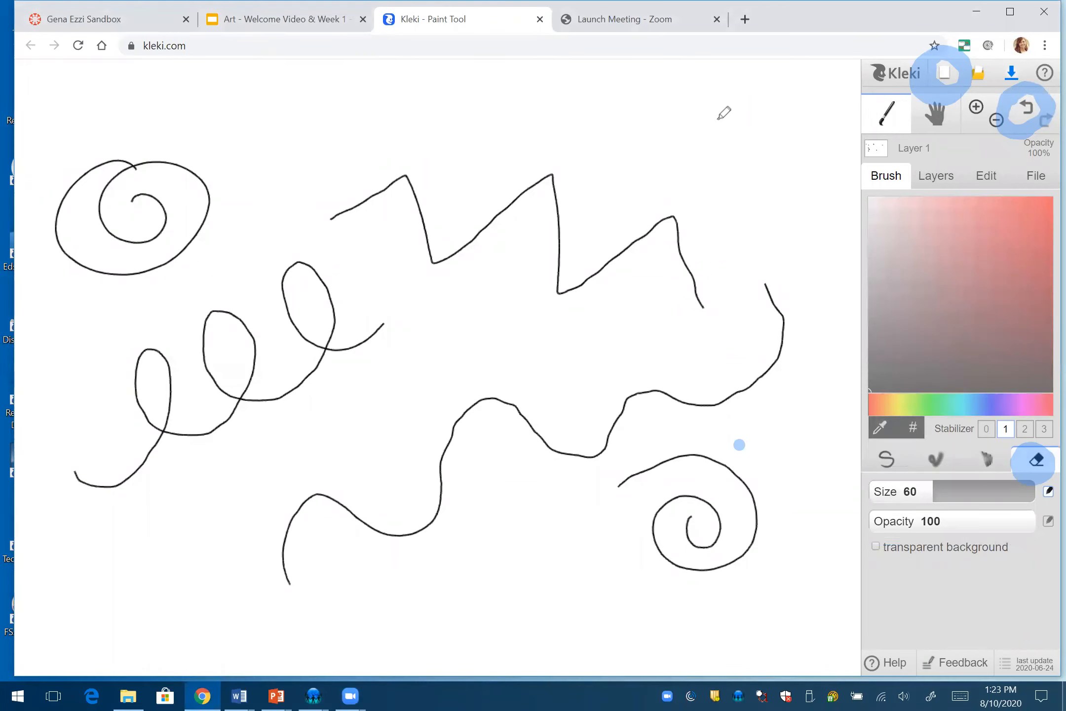
{"action": "mouse_move", "coordinate": [737, 442]}
{"action": "left_mouse_down"}
{"action": "mouse_move", "coordinate": [684, 476]}
{"action": "mouse_move", "coordinate": [618, 485]}
{"action": "left_mouse_up"}
{"action": "mouse_move", "coordinate": [681, 449]}
{"action": "left_mouse_down"}
{"action": "mouse_move", "coordinate": [658, 469]}
{"action": "mouse_move", "coordinate": [755, 478]}
{"action": "mouse_move", "coordinate": [707, 561]}
{"action": "mouse_move", "coordinate": [660, 540]}
{"action": "mouse_move", "coordinate": [654, 526]}
{"action": "left_mouse_up"}
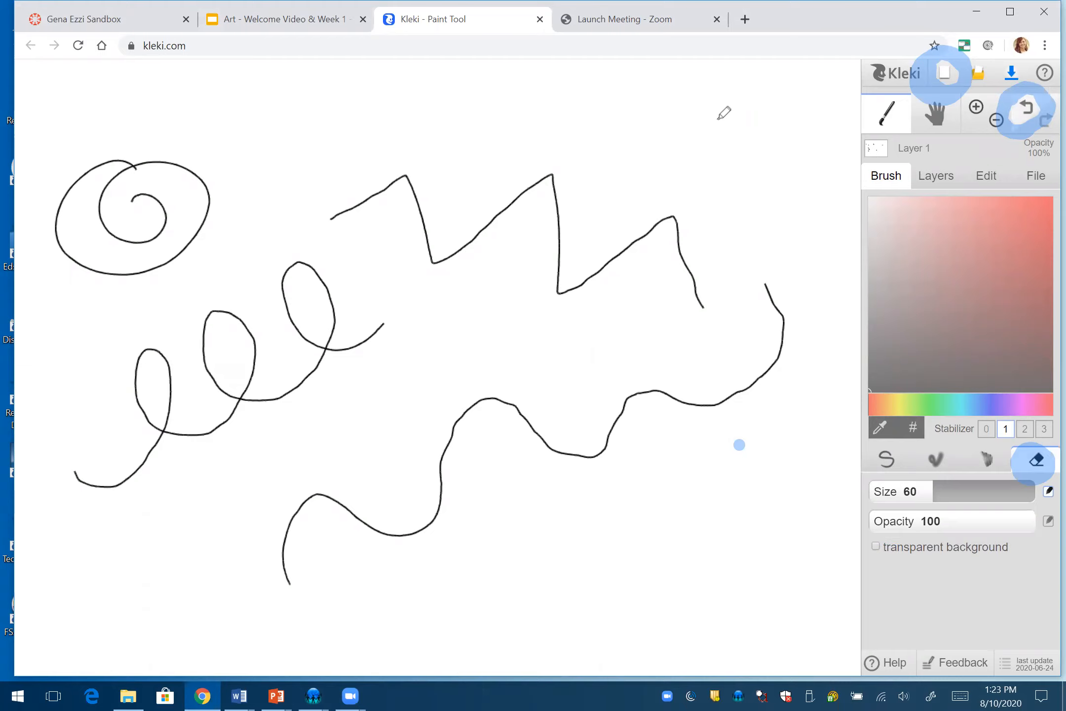
Undo the erasing, both spirals and the wavy line.
{"action": "left_click", "coordinate": [1026, 109]}
{"action": "left_click", "coordinate": [1026, 108]}
{"action": "left_click", "coordinate": [1026, 109]}
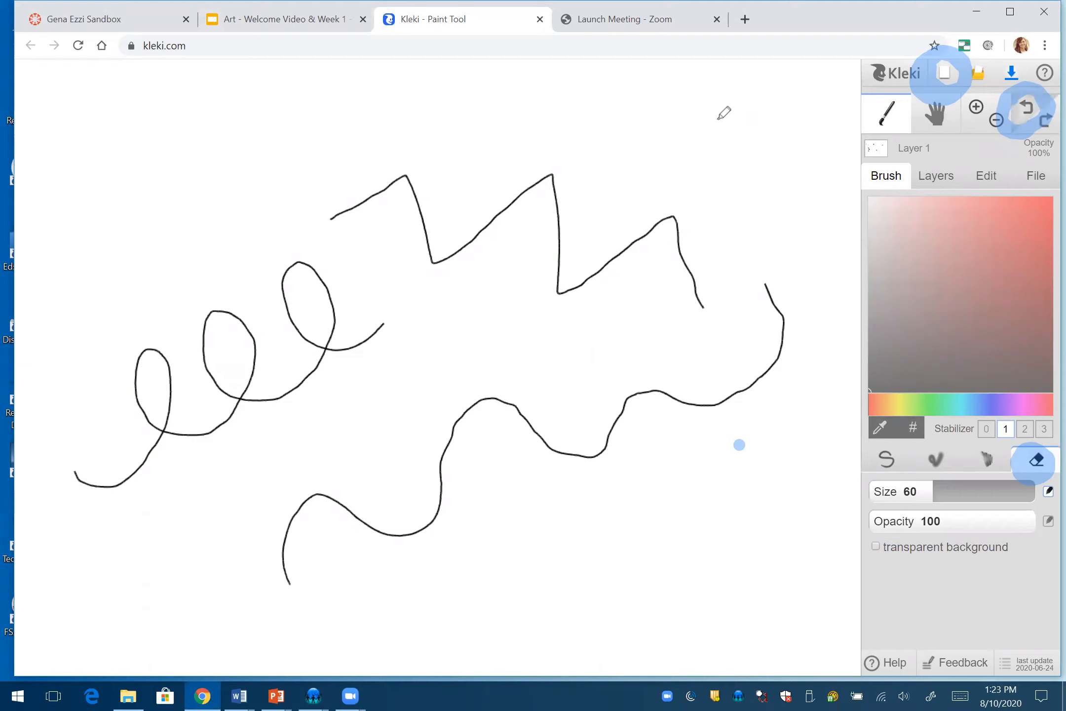
{"action": "left_click", "coordinate": [1027, 108]}
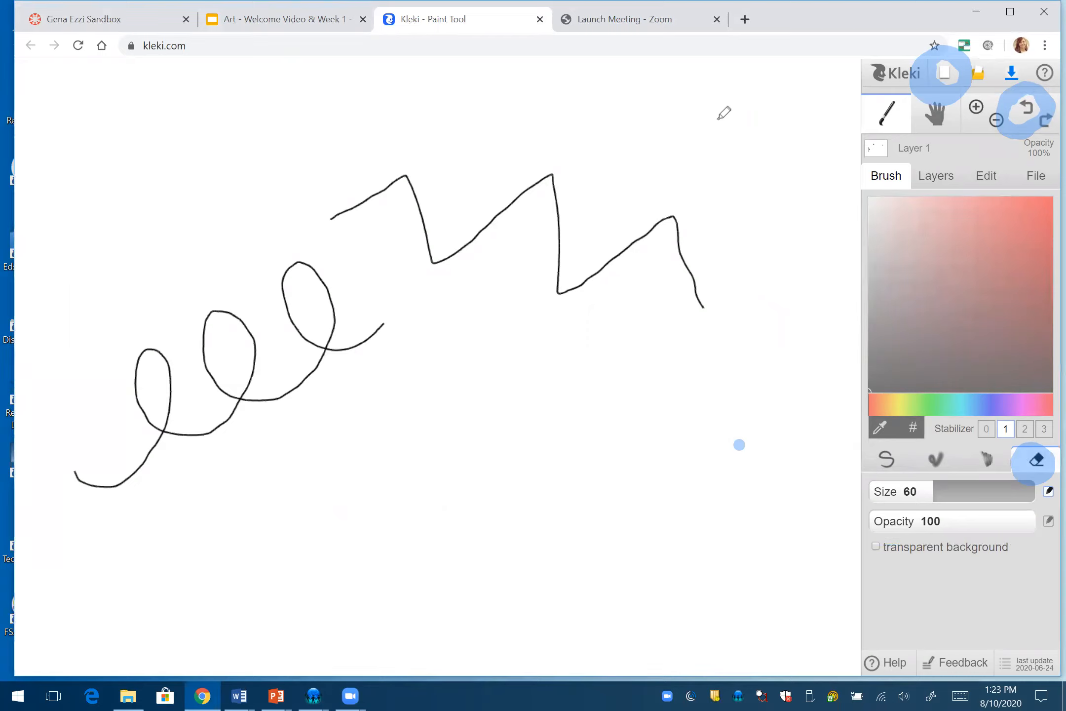
Redo the wavy line and both spirals.
{"action": "left_click", "coordinate": [1045, 120]}
{"action": "left_click", "coordinate": [1045, 120]}
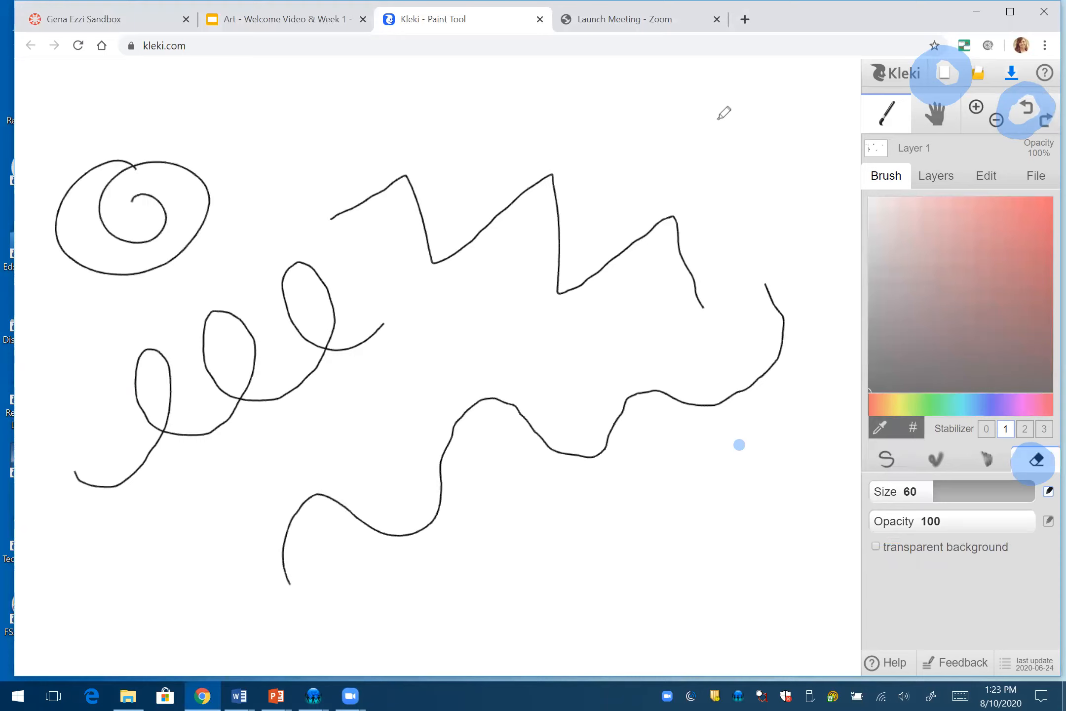
{"action": "left_click", "coordinate": [1045, 121]}
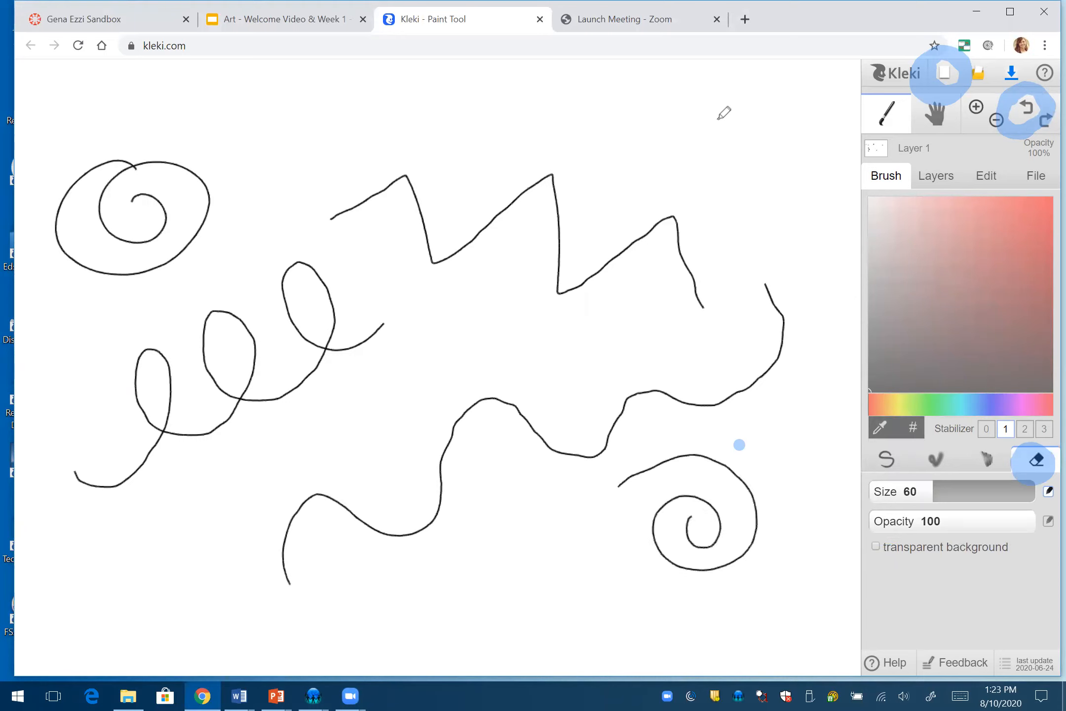
Undo both spirals and the wavy line again, and redo the wavy line and the spiral above the loops.
{"action": "left_click", "coordinate": [1026, 108]}
{"action": "left_click", "coordinate": [1025, 107]}
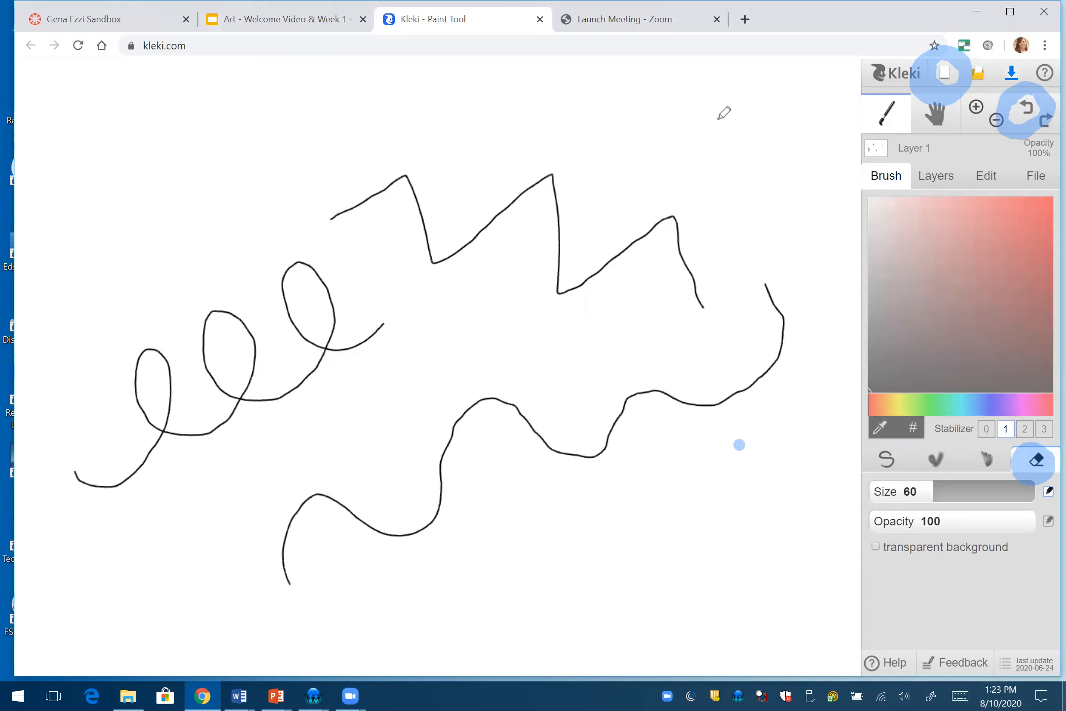
{"action": "left_click", "coordinate": [1025, 108]}
{"action": "left_click", "coordinate": [1046, 121]}
{"action": "left_click", "coordinate": [1045, 121]}
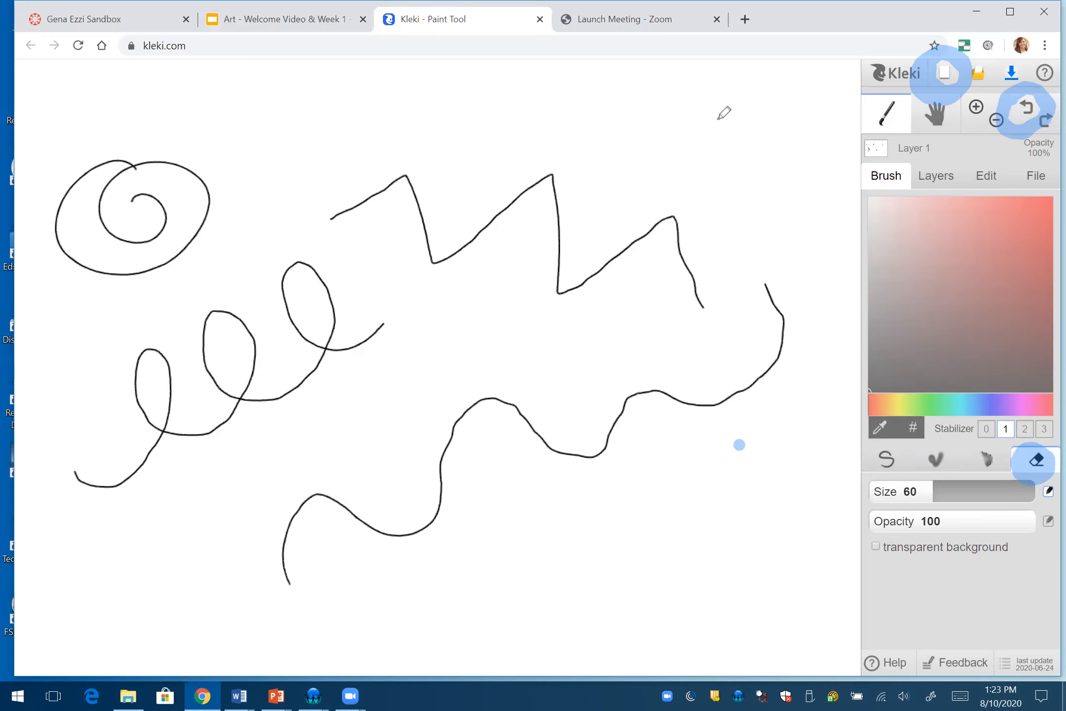
Create a new blank image of 1143 x 833 px with a white background.
{"action": "left_click", "coordinate": [944, 73]}
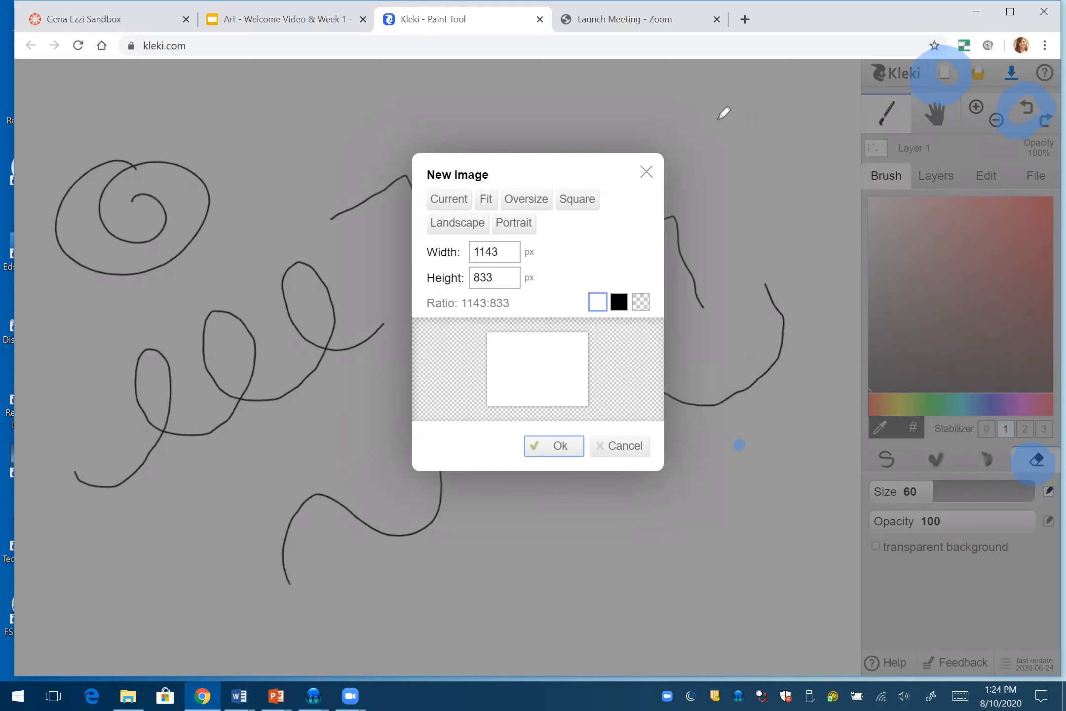
{"action": "key", "text": "Return"}
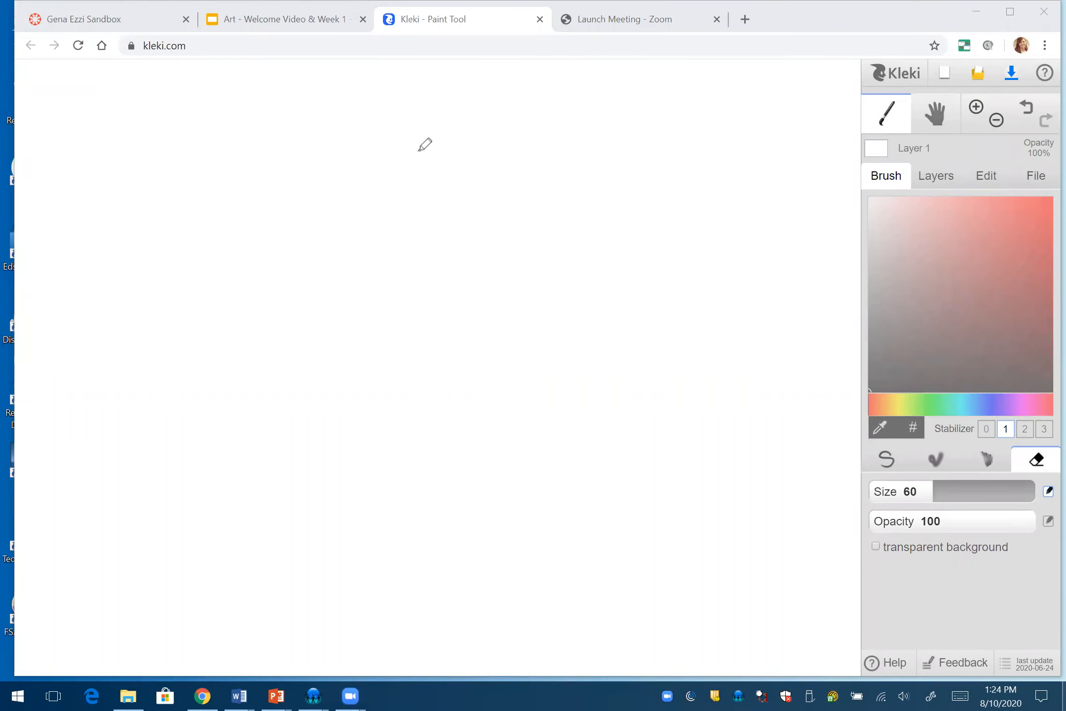
Switch to the pen brush, choose a bright red colour and scribble a jagged stroke on the canvas.
{"action": "mouse_move", "coordinate": [901, 445]}
{"action": "left_mouse_down"}
{"action": "mouse_move", "coordinate": [873, 470]}
{"action": "mouse_move", "coordinate": [906, 476]}
{"action": "mouse_move", "coordinate": [897, 455]}
{"action": "left_mouse_up"}
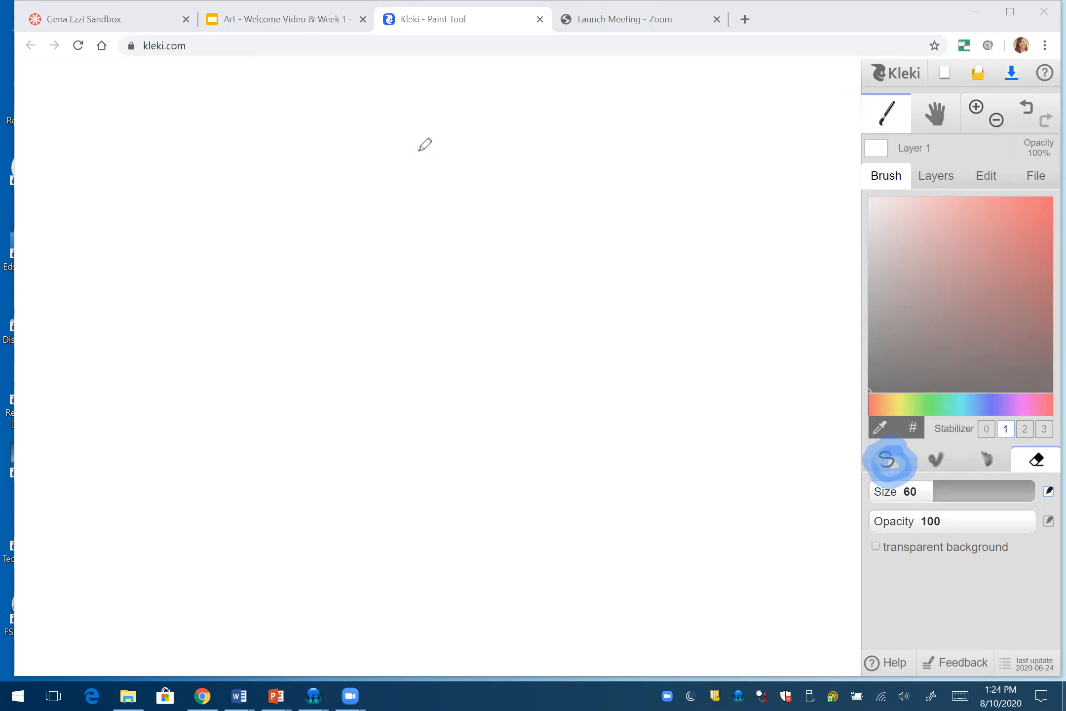
{"action": "mouse_move", "coordinate": [898, 193]}
{"action": "left_mouse_down"}
{"action": "mouse_move", "coordinate": [859, 236]}
{"action": "mouse_move", "coordinate": [845, 296]}
{"action": "mouse_move", "coordinate": [892, 397]}
{"action": "mouse_move", "coordinate": [927, 426]}
{"action": "mouse_move", "coordinate": [1016, 412]}
{"action": "mouse_move", "coordinate": [1017, 204]}
{"action": "mouse_move", "coordinate": [964, 189]}
{"action": "mouse_move", "coordinate": [893, 190]}
{"action": "left_mouse_up"}
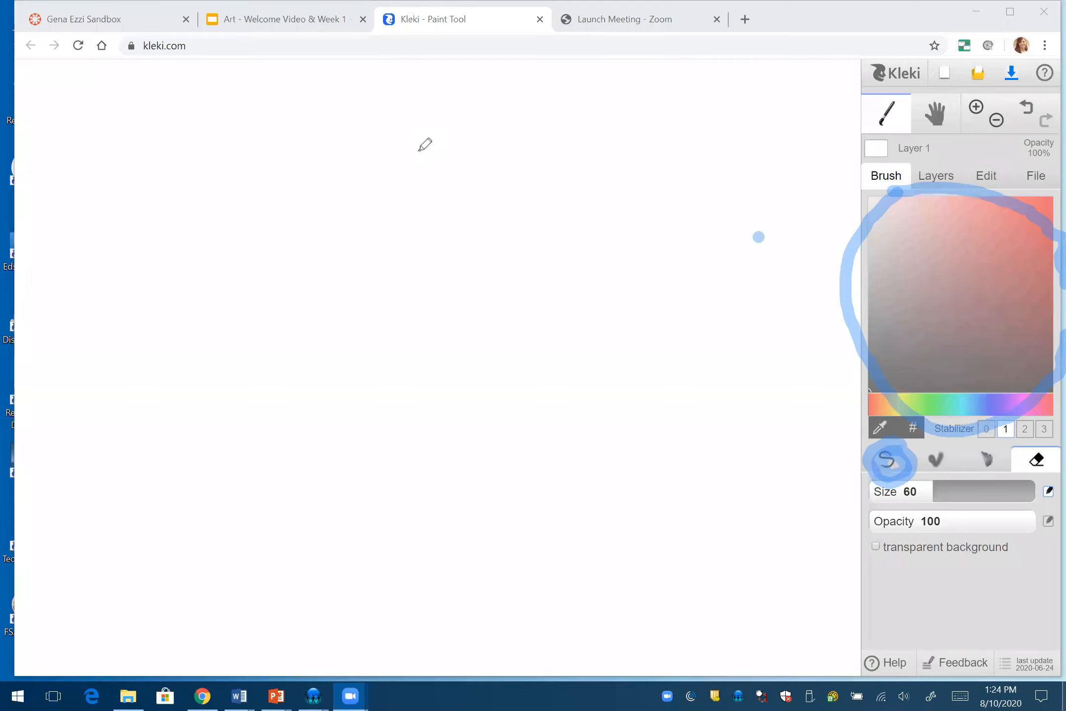
{"action": "left_click", "coordinate": [887, 460]}
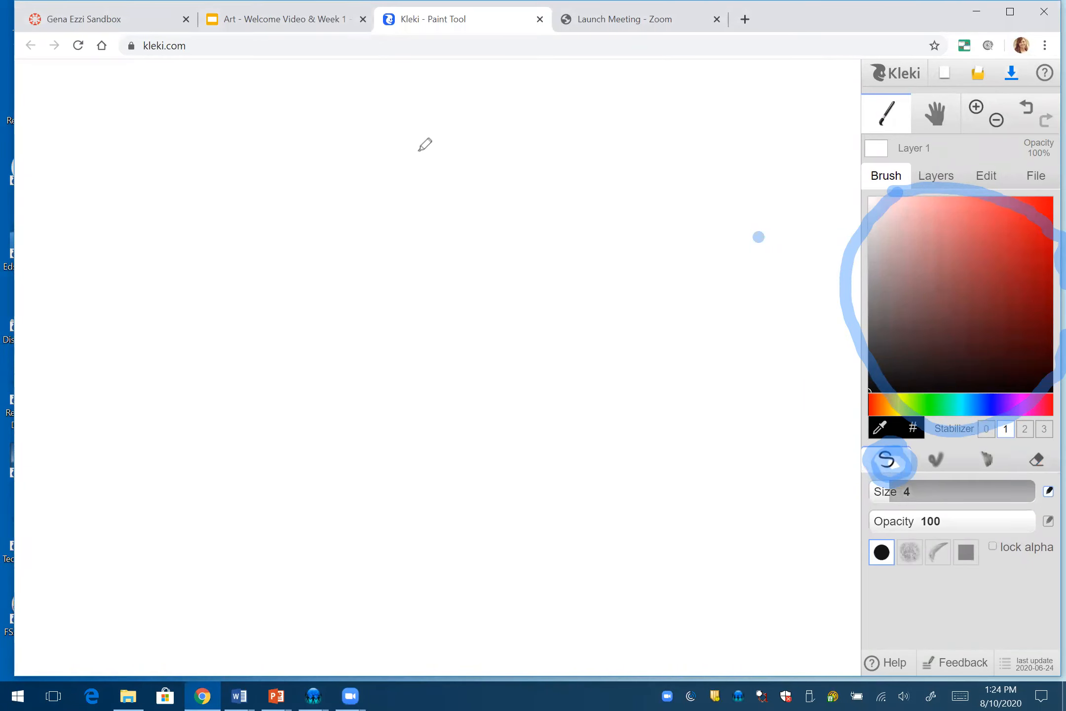
{"action": "mouse_move", "coordinate": [999, 277]}
{"action": "left_mouse_down"}
{"action": "mouse_move", "coordinate": [956, 295]}
{"action": "mouse_move", "coordinate": [1012, 332]}
{"action": "left_mouse_up"}
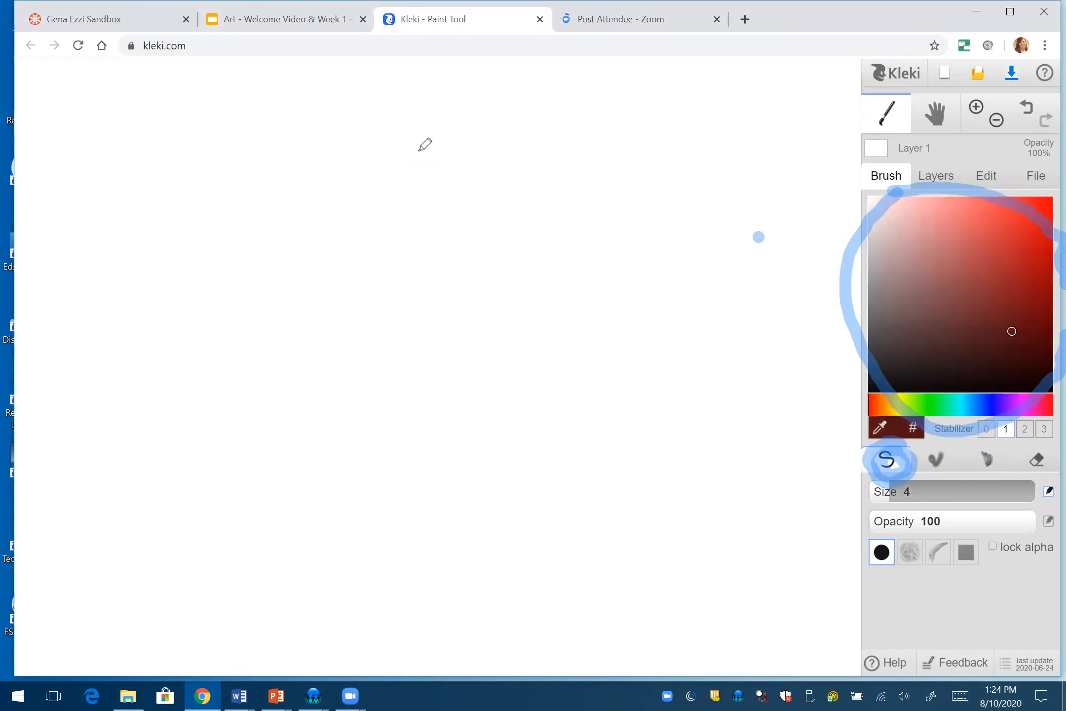
{"action": "left_click", "coordinate": [983, 245]}
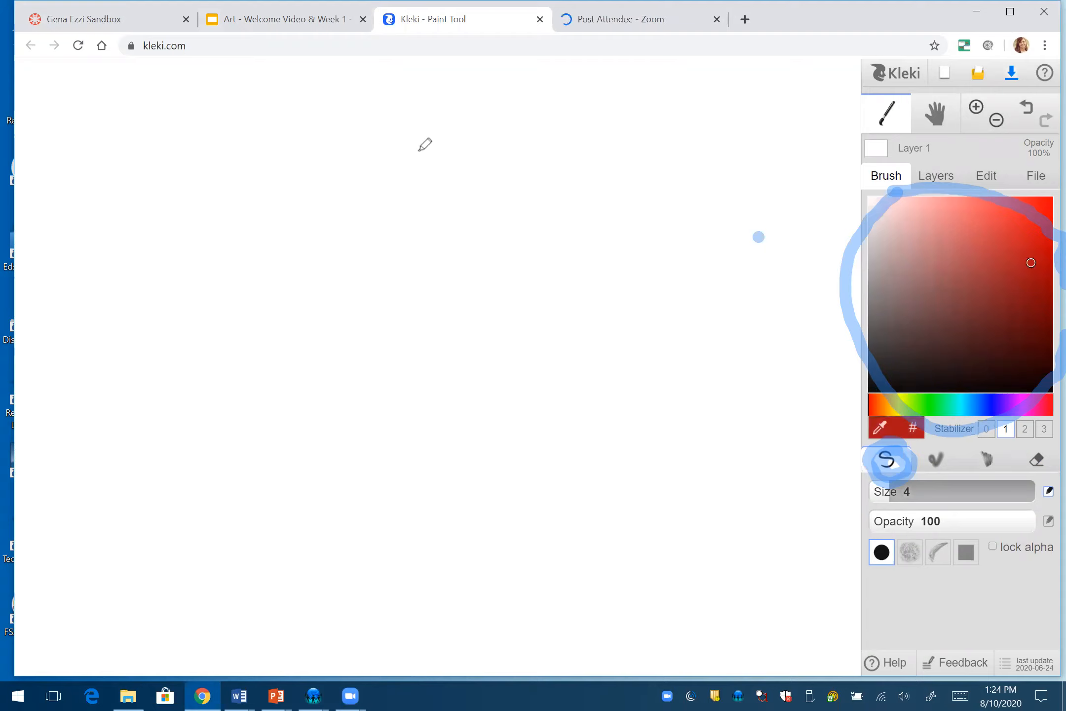
{"action": "left_click", "coordinate": [1028, 222]}
{"action": "left_click_drag", "start_coordinate": [1028, 222], "coordinate": [1034, 212]}
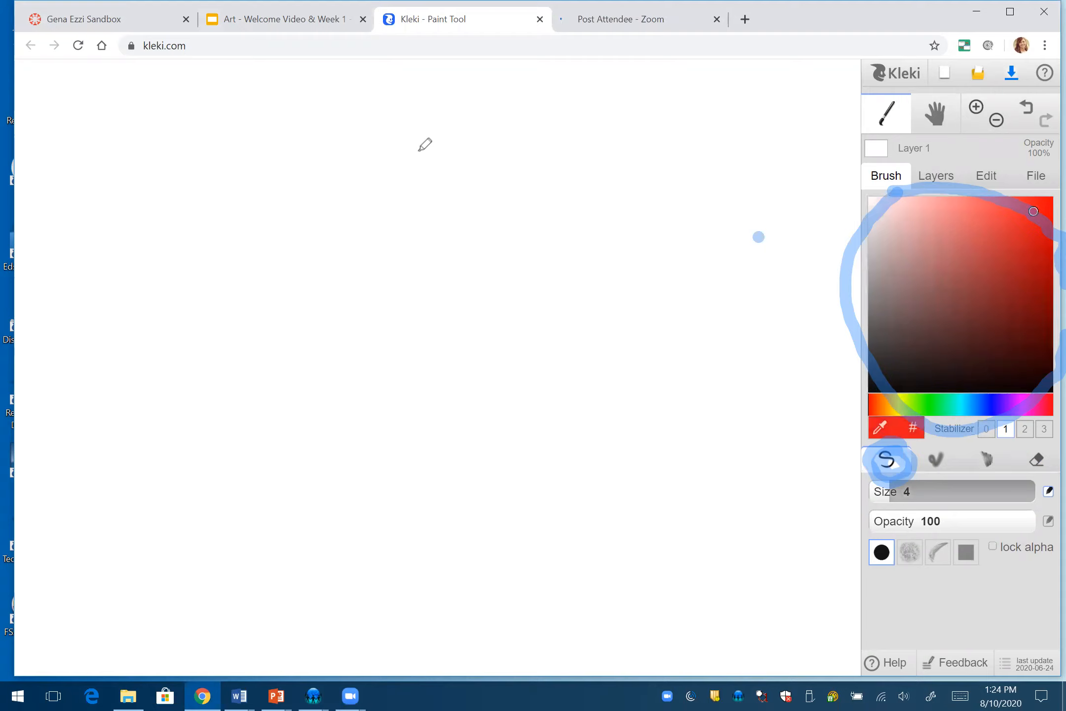
{"action": "mouse_move", "coordinate": [86, 330]}
{"action": "left_mouse_down"}
{"action": "mouse_move", "coordinate": [166, 332]}
{"action": "mouse_move", "coordinate": [97, 360]}
{"action": "mouse_move", "coordinate": [273, 283]}
{"action": "left_mouse_up"}
Scribble a dark green stroke below the red one and a dark blue stroke beside it.
{"action": "left_click", "coordinate": [940, 403]}
{"action": "left_click_drag", "start_coordinate": [939, 404], "coordinate": [943, 404]}
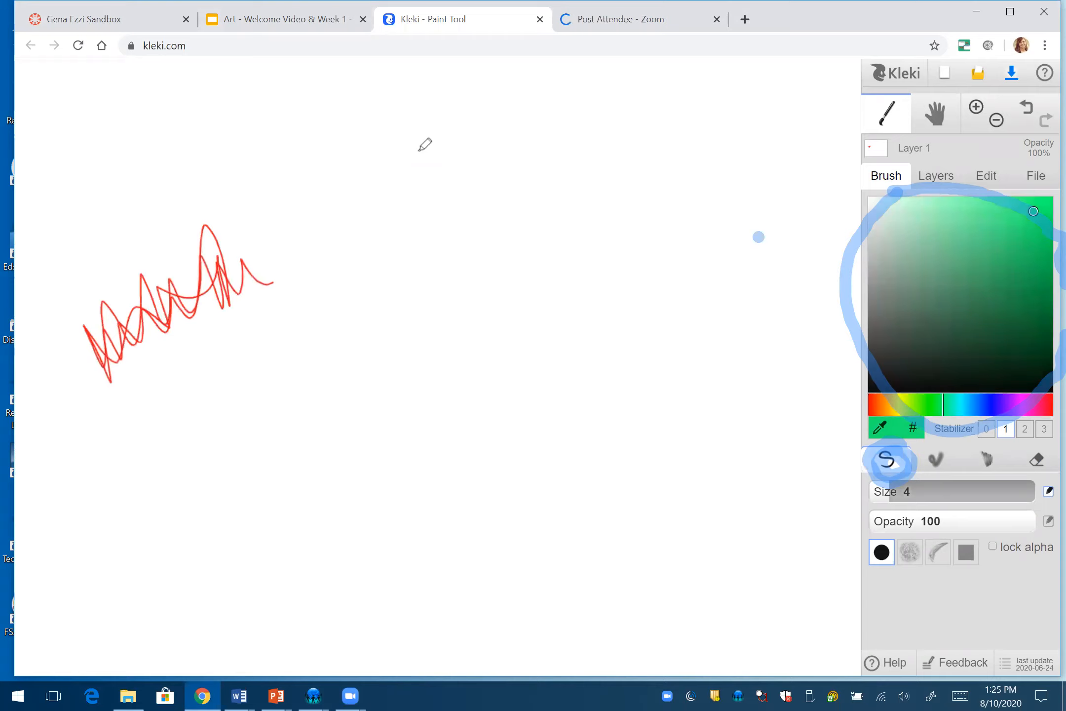
{"action": "left_click", "coordinate": [980, 290]}
{"action": "mouse_move", "coordinate": [187, 358]}
{"action": "left_mouse_down"}
{"action": "mouse_move", "coordinate": [207, 398]}
{"action": "mouse_move", "coordinate": [285, 339]}
{"action": "mouse_move", "coordinate": [354, 332]}
{"action": "left_mouse_up"}
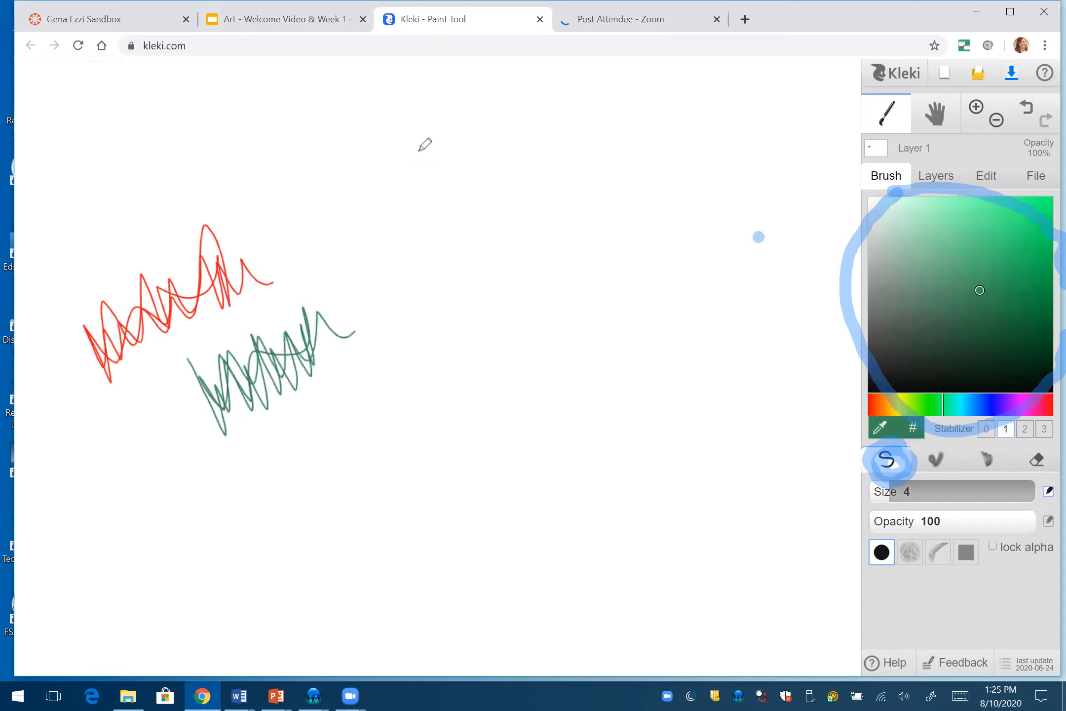
{"action": "left_click", "coordinate": [995, 405]}
{"action": "mouse_move", "coordinate": [307, 199]}
{"action": "left_mouse_down"}
{"action": "mouse_move", "coordinate": [344, 226]}
{"action": "mouse_move", "coordinate": [430, 180]}
{"action": "mouse_move", "coordinate": [468, 196]}
{"action": "left_mouse_up"}
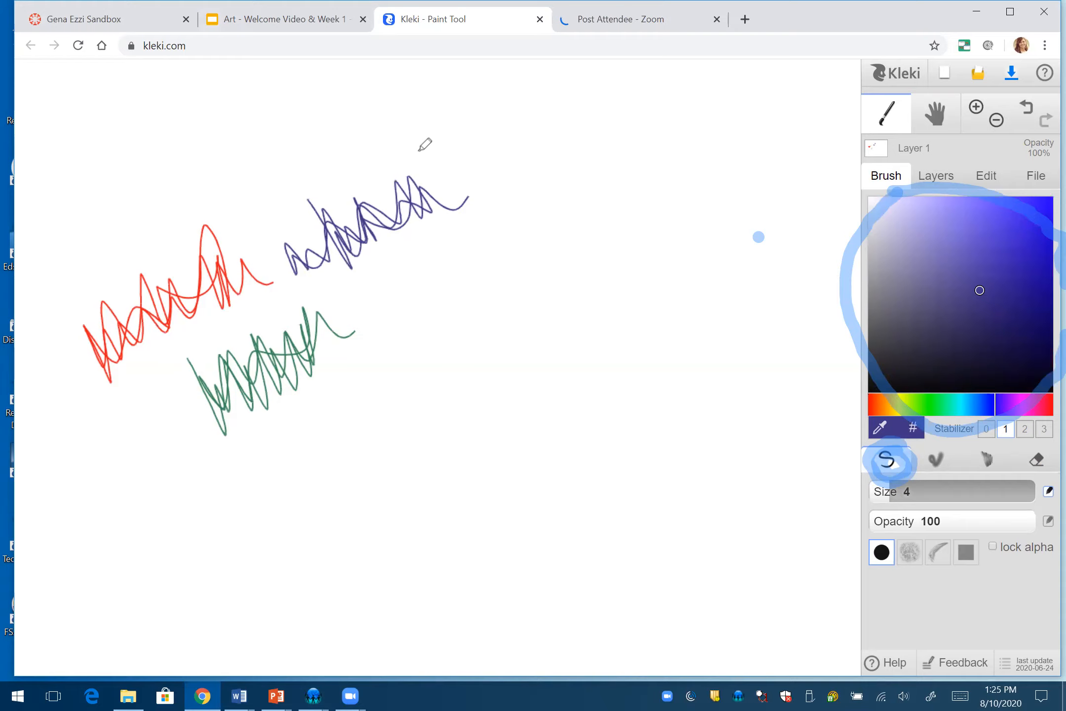
Undo the blue, green and red scribbles.
{"action": "left_click", "coordinate": [1026, 108]}
{"action": "left_click", "coordinate": [1027, 107]}
{"action": "left_click", "coordinate": [1027, 107]}
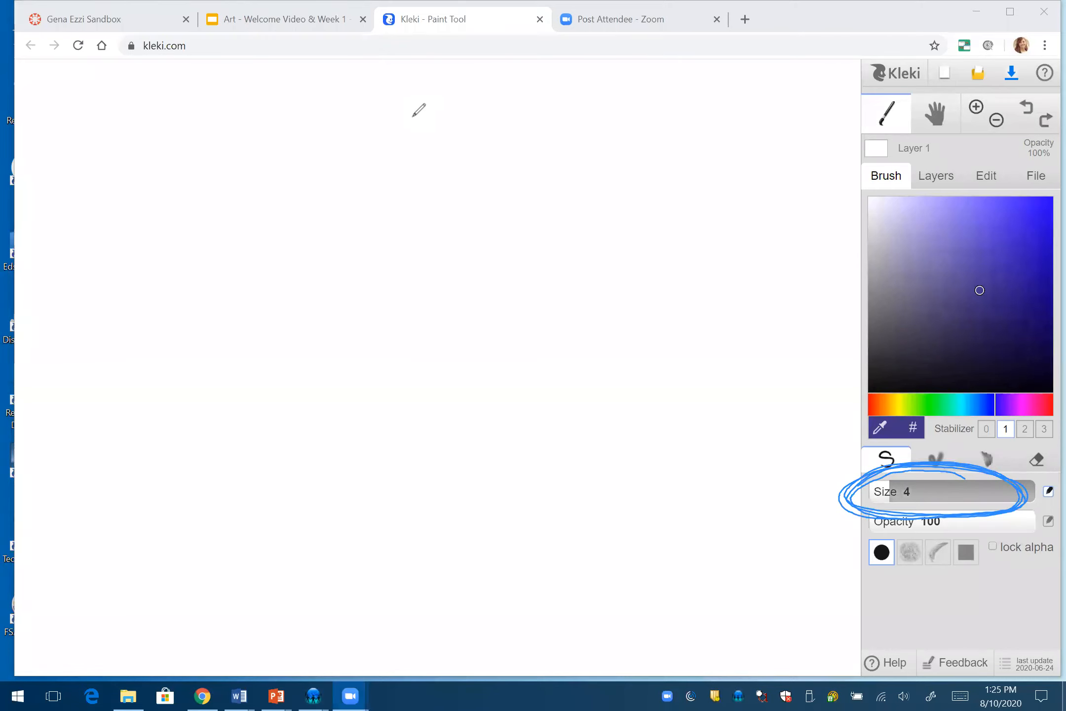
Set the brush size to 121 and the colour to bright red.
{"action": "left_click_drag", "start_coordinate": [929, 492], "coordinate": [998, 491]}
{"action": "left_click", "coordinate": [869, 405]}
{"action": "left_click", "coordinate": [1036, 224]}
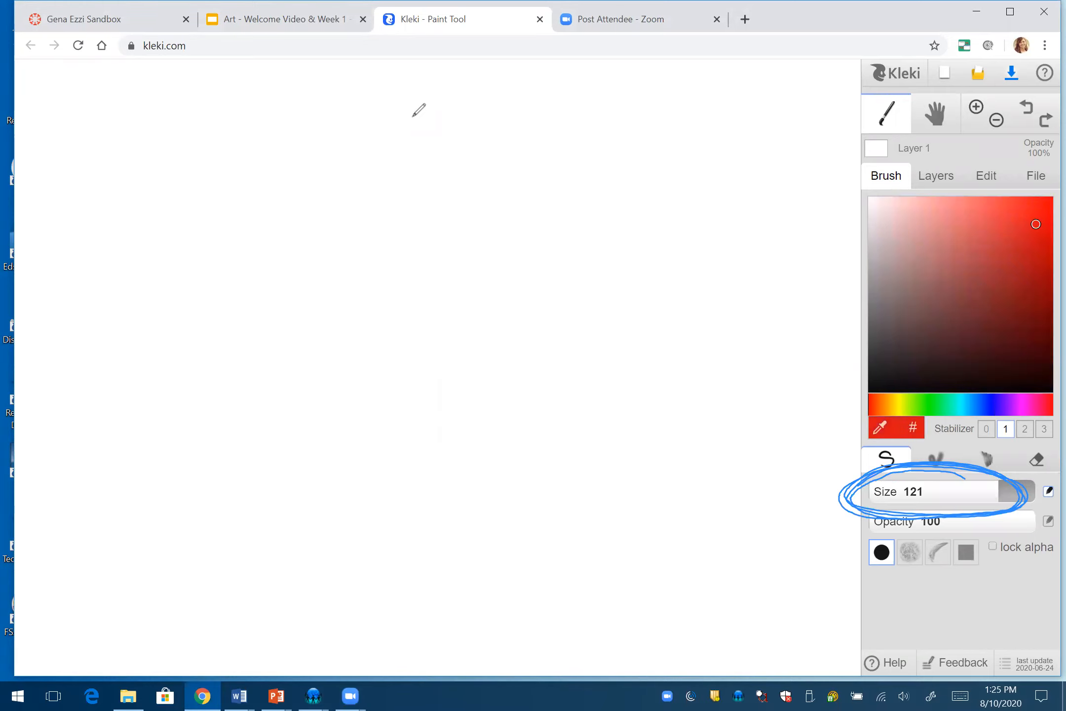
Paint a large solid red apple-like shape in the middle of the canvas and round out its outline.
{"action": "mouse_move", "coordinate": [439, 319]}
{"action": "left_mouse_down"}
{"action": "mouse_move", "coordinate": [403, 301]}
{"action": "mouse_move", "coordinate": [357, 524]}
{"action": "mouse_move", "coordinate": [610, 397]}
{"action": "mouse_move", "coordinate": [416, 363]}
{"action": "left_mouse_up"}
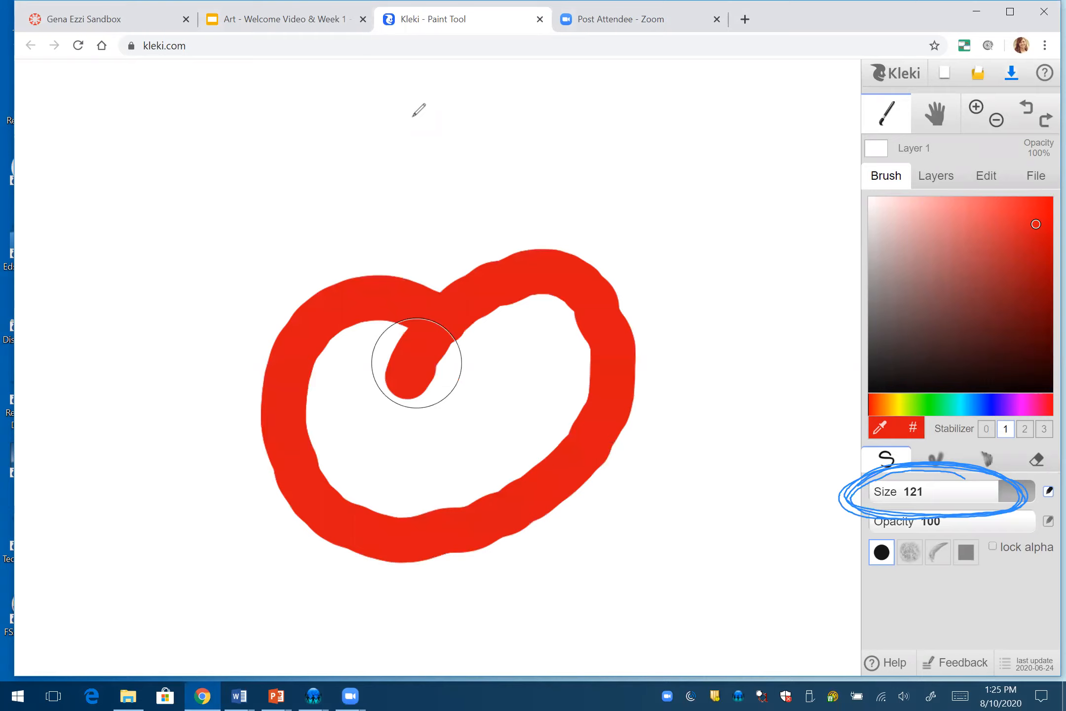
{"action": "mouse_move", "coordinate": [567, 301]}
{"action": "left_mouse_down"}
{"action": "mouse_move", "coordinate": [616, 431]}
{"action": "mouse_move", "coordinate": [347, 506]}
{"action": "mouse_move", "coordinate": [336, 421]}
{"action": "mouse_move", "coordinate": [455, 453]}
{"action": "mouse_move", "coordinate": [577, 390]}
{"action": "mouse_move", "coordinate": [457, 404]}
{"action": "mouse_move", "coordinate": [486, 316]}
{"action": "mouse_move", "coordinate": [608, 281]}
{"action": "mouse_move", "coordinate": [575, 547]}
{"action": "mouse_move", "coordinate": [431, 511]}
{"action": "left_mouse_up"}
{"action": "left_click", "coordinate": [463, 283]}
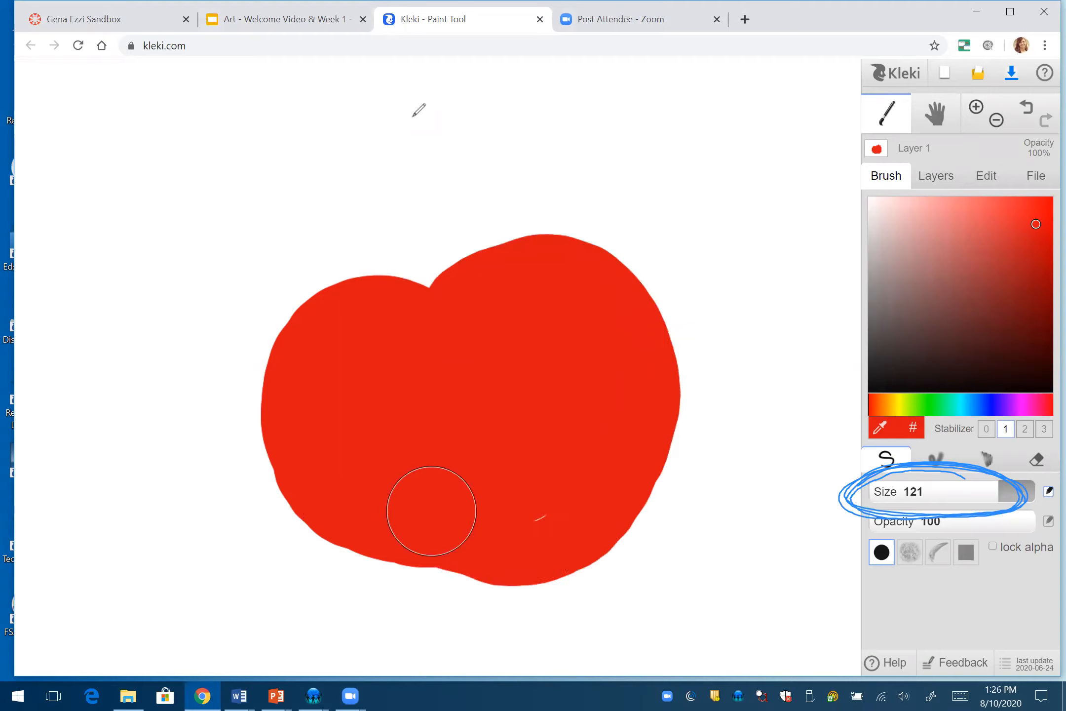
{"action": "mouse_move", "coordinate": [402, 291]}
{"action": "left_mouse_down"}
{"action": "mouse_move", "coordinate": [335, 285]}
{"action": "mouse_move", "coordinate": [242, 470]}
{"action": "mouse_move", "coordinate": [264, 446]}
{"action": "mouse_move", "coordinate": [432, 548]}
{"action": "left_mouse_up"}
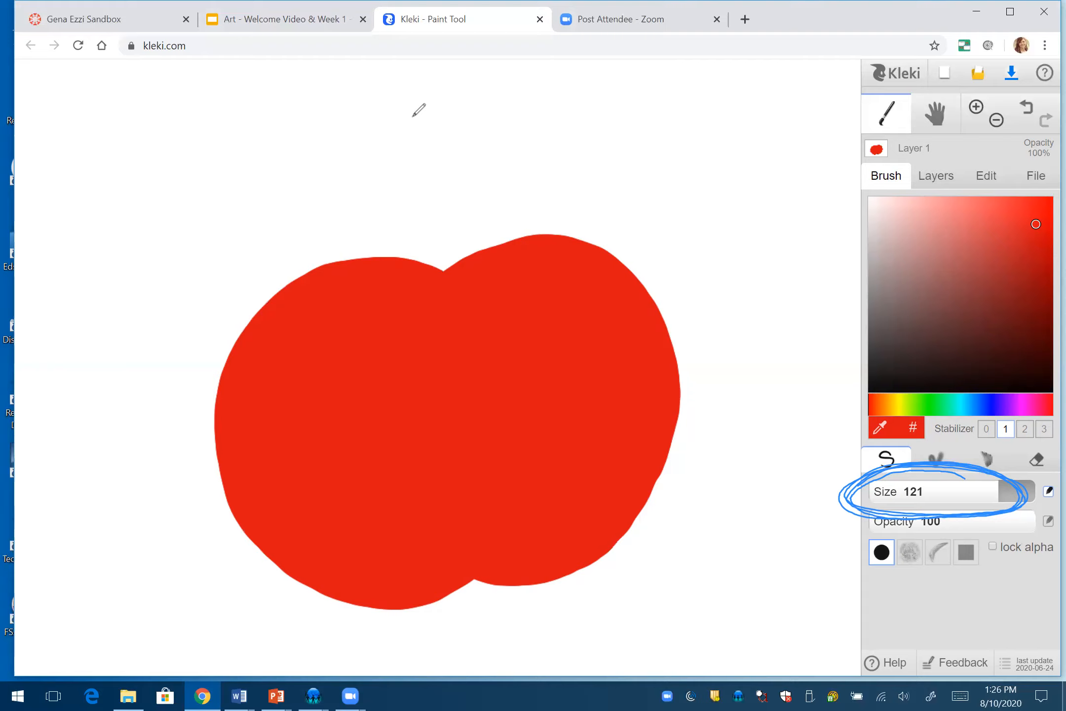
Set the brush size to 62 and shade the apple's left side and lower edge with a dull dark red.
{"action": "left_click", "coordinate": [936, 491]}
{"action": "left_click_drag", "start_coordinate": [936, 491], "coordinate": [961, 491]}
{"action": "left_click", "coordinate": [1004, 256]}
{"action": "left_click_drag", "start_coordinate": [1004, 256], "coordinate": [987, 269]}
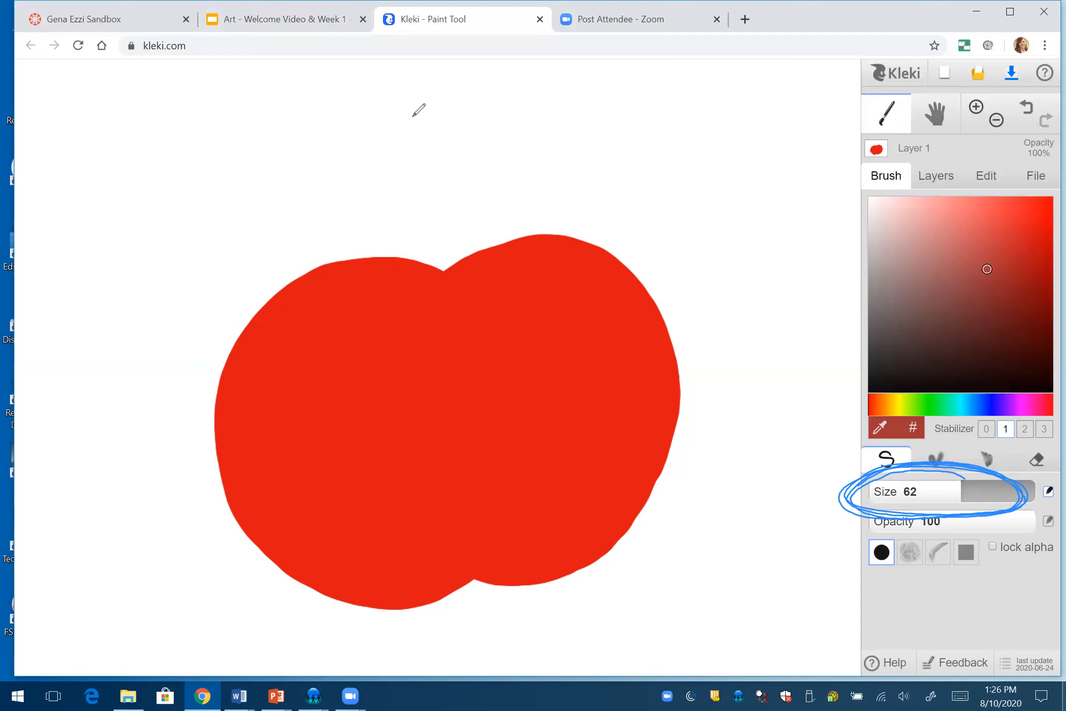
{"action": "mouse_move", "coordinate": [395, 278]}
{"action": "left_mouse_down"}
{"action": "mouse_move", "coordinate": [254, 491]}
{"action": "mouse_move", "coordinate": [397, 540]}
{"action": "left_mouse_up"}
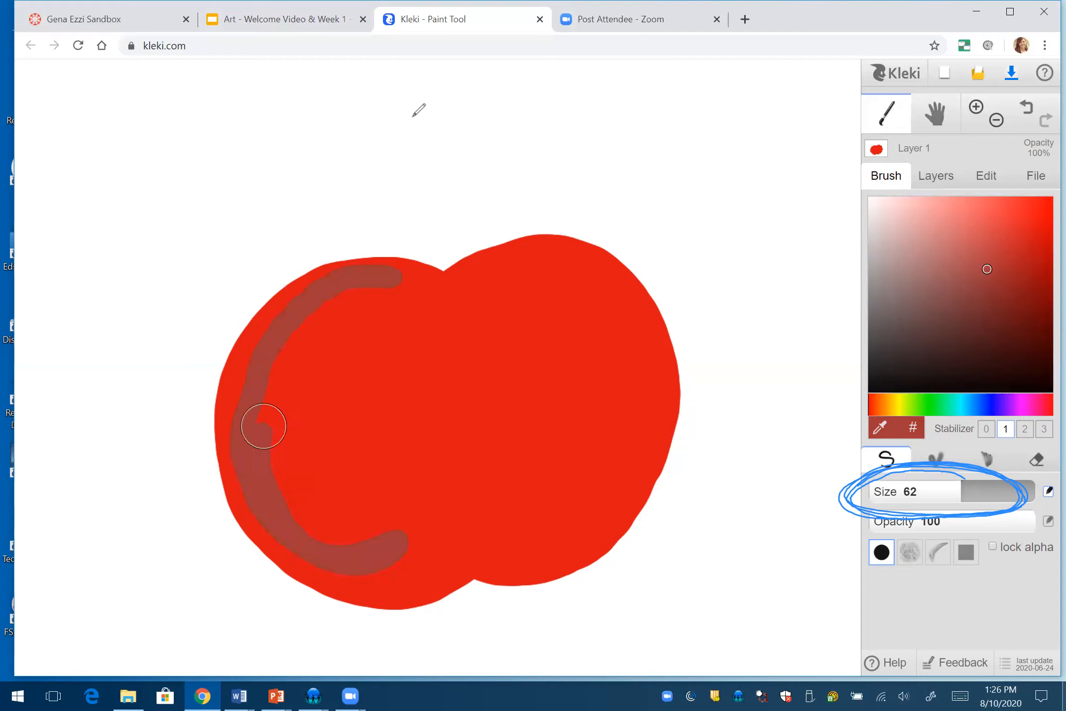
{"action": "mouse_move", "coordinate": [263, 426]}
{"action": "left_mouse_down"}
{"action": "mouse_move", "coordinate": [410, 584]}
{"action": "mouse_move", "coordinate": [513, 540]}
{"action": "left_mouse_up"}
{"action": "mouse_move", "coordinate": [294, 292]}
{"action": "left_mouse_down"}
{"action": "mouse_move", "coordinate": [261, 325]}
{"action": "mouse_move", "coordinate": [328, 588]}
{"action": "left_mouse_up"}
Blend the shading towards the apple's middle with a lighter muted red, and add strokes of a brighter red beside it.
{"action": "left_click", "coordinate": [995, 256]}
{"action": "left_click", "coordinate": [1003, 237]}
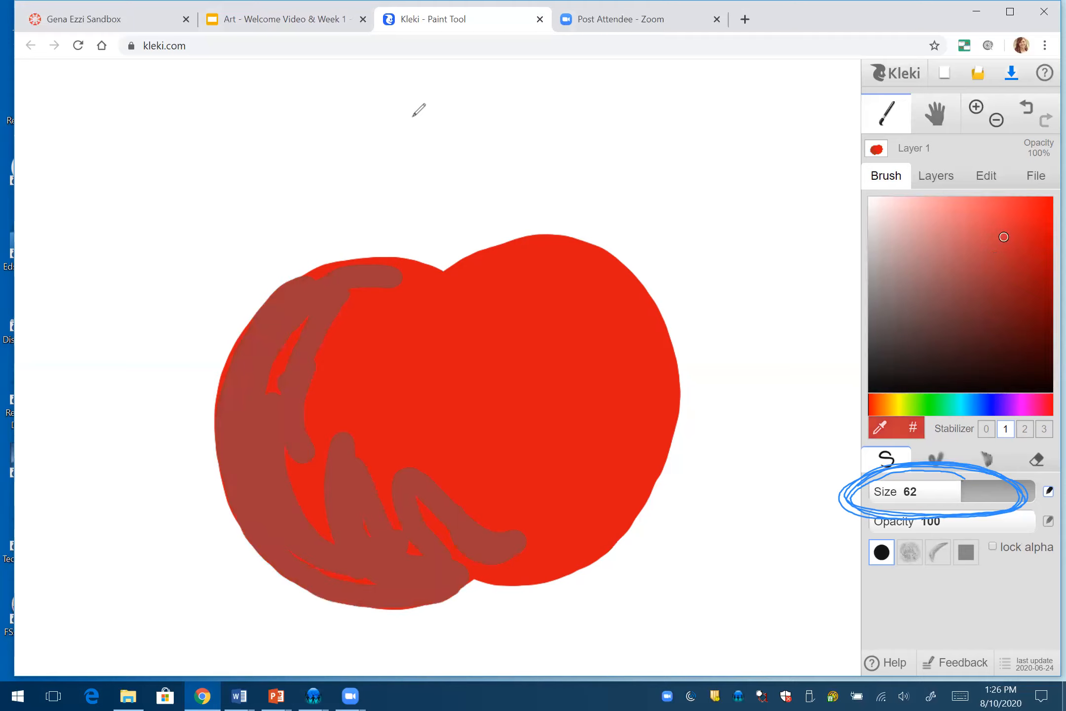
{"action": "mouse_move", "coordinate": [363, 328]}
{"action": "left_mouse_down"}
{"action": "mouse_move", "coordinate": [302, 460]}
{"action": "mouse_move", "coordinate": [322, 302]}
{"action": "mouse_move", "coordinate": [412, 500]}
{"action": "mouse_move", "coordinate": [523, 470]}
{"action": "mouse_move", "coordinate": [616, 465]}
{"action": "mouse_move", "coordinate": [542, 558]}
{"action": "left_mouse_up"}
{"action": "left_click_drag", "start_coordinate": [353, 287], "coordinate": [486, 323]}
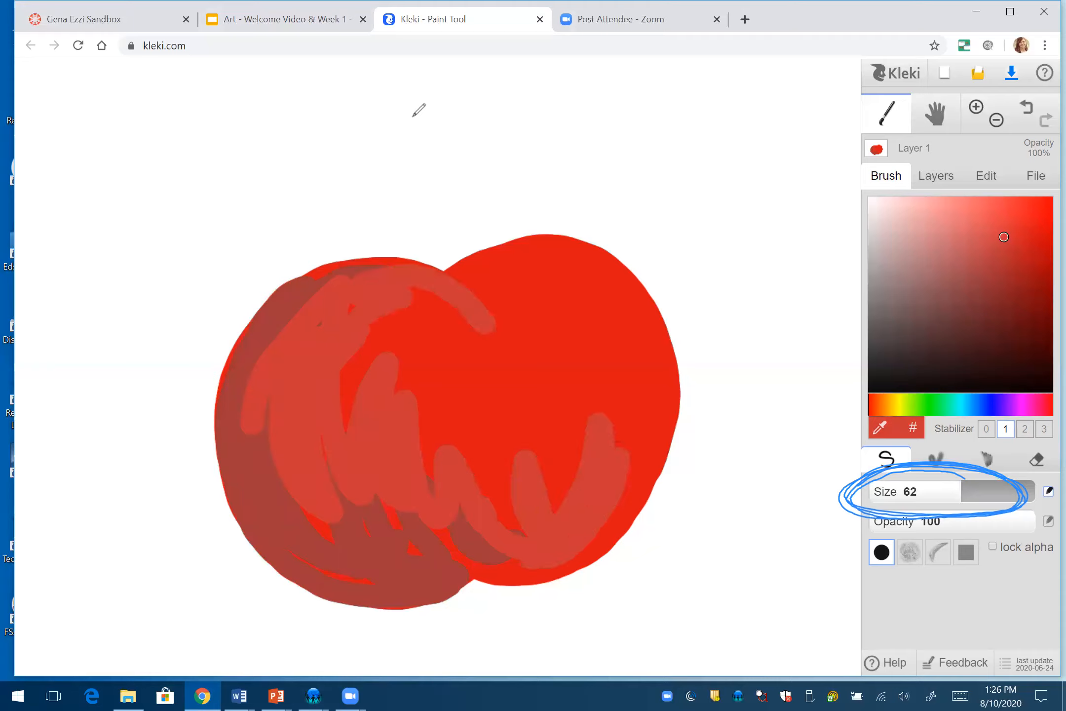
{"action": "left_click", "coordinate": [1022, 225]}
{"action": "mouse_move", "coordinate": [429, 320]}
{"action": "left_mouse_down"}
{"action": "mouse_move", "coordinate": [381, 368]}
{"action": "mouse_move", "coordinate": [427, 427]}
{"action": "left_mouse_up"}
Set the brush size to 25 and paint a curved white highlight on the apple's upper right.
{"action": "left_click", "coordinate": [923, 491]}
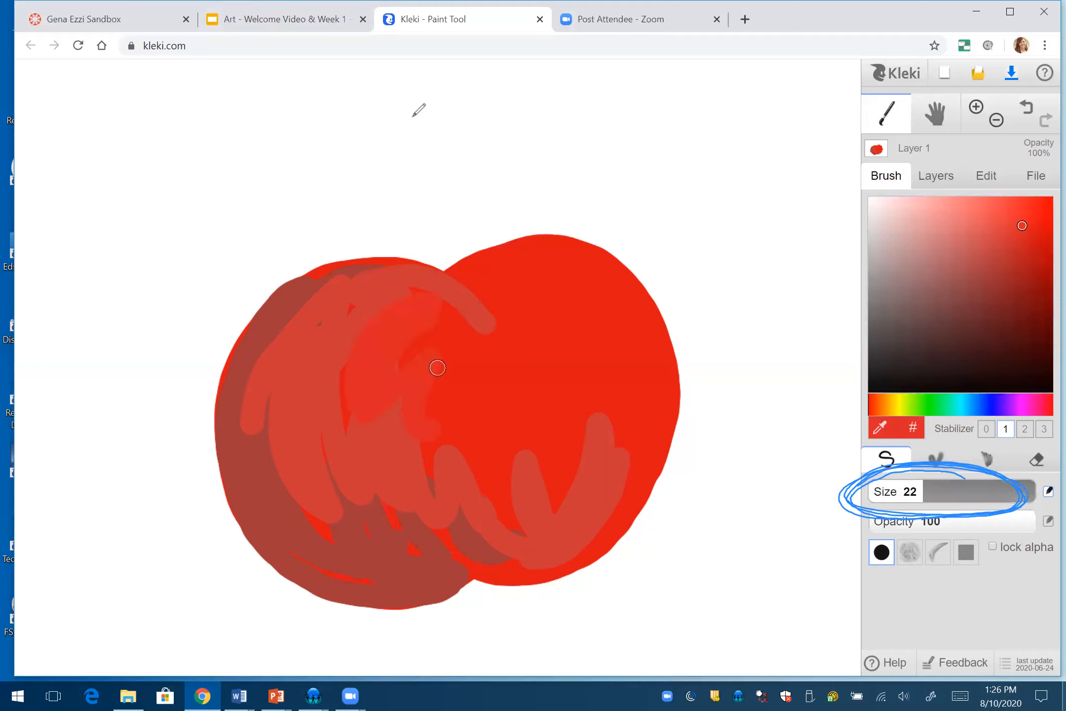
{"action": "left_click_drag", "start_coordinate": [923, 491], "coordinate": [927, 491]}
{"action": "left_click", "coordinate": [870, 198]}
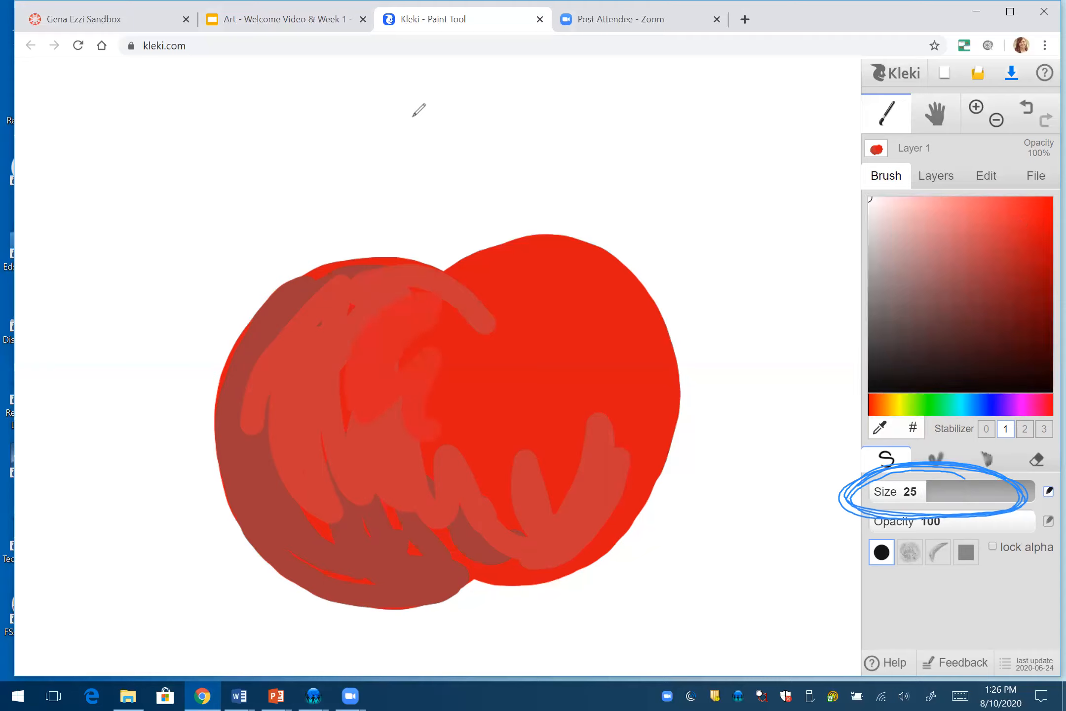
{"action": "mouse_move", "coordinate": [514, 300]}
{"action": "left_mouse_down"}
{"action": "mouse_move", "coordinate": [574, 327]}
{"action": "mouse_move", "coordinate": [579, 340]}
{"action": "left_mouse_up"}
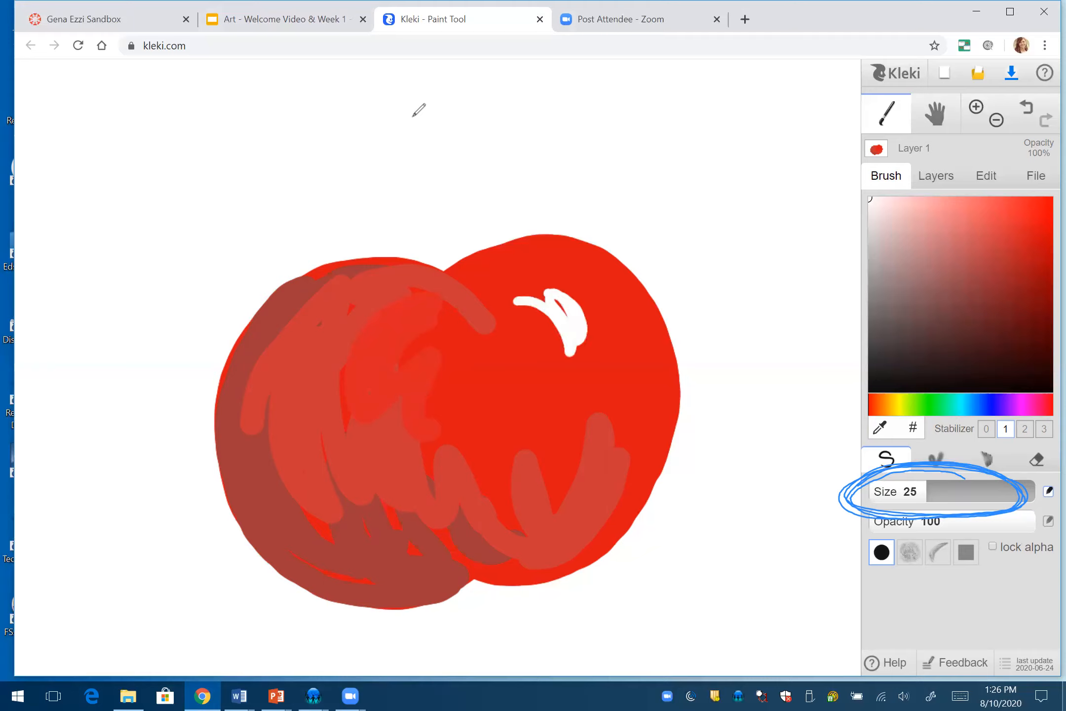
Paint a brown stem at the top of the apple and shade its left side with a darker brown.
{"action": "left_click", "coordinate": [877, 405]}
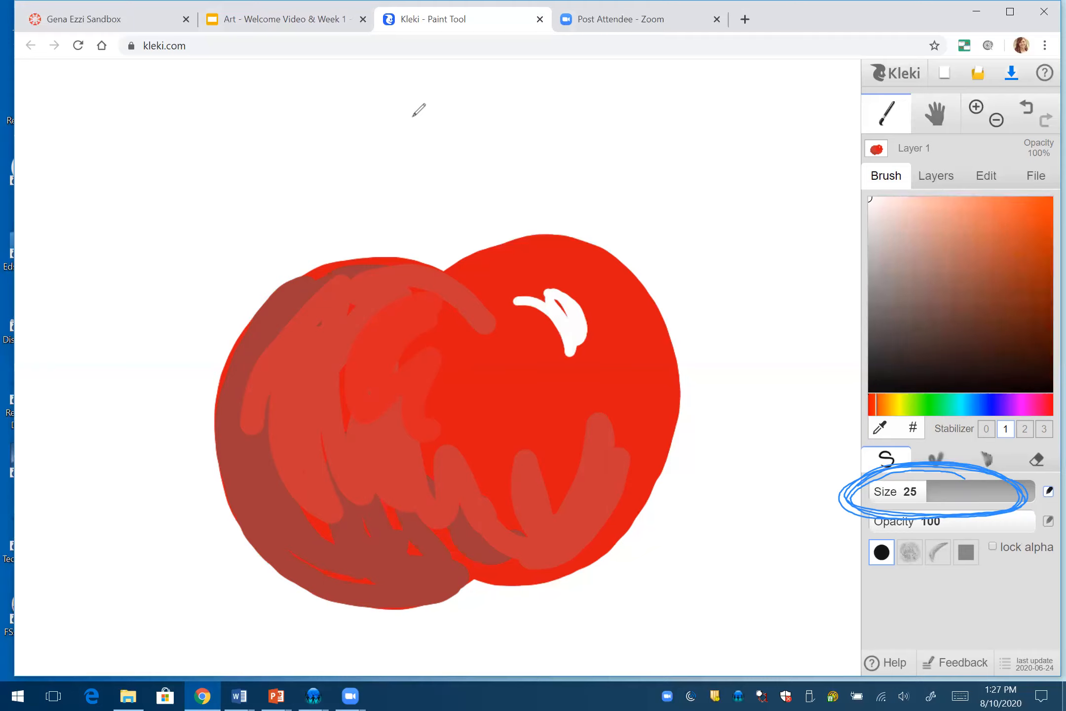
{"action": "left_click", "coordinate": [990, 291]}
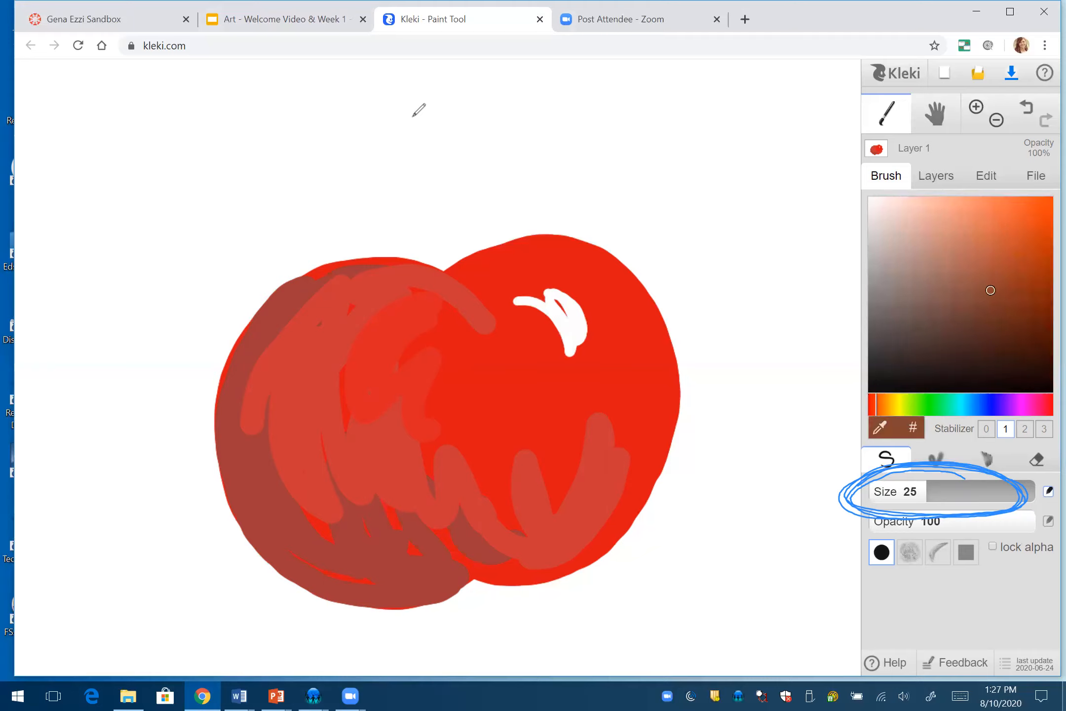
{"action": "mouse_move", "coordinate": [446, 209]}
{"action": "left_mouse_down"}
{"action": "mouse_move", "coordinate": [442, 299]}
{"action": "mouse_move", "coordinate": [453, 277]}
{"action": "mouse_move", "coordinate": [437, 211]}
{"action": "mouse_move", "coordinate": [430, 252]}
{"action": "left_mouse_up"}
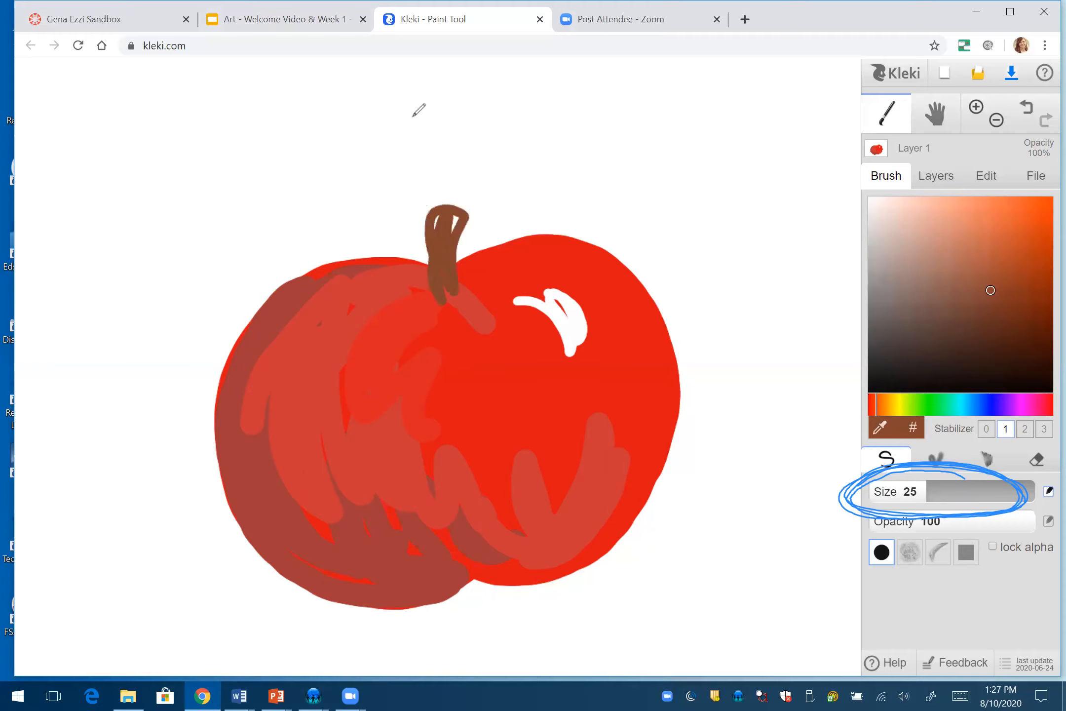
{"action": "left_click", "coordinate": [932, 364]}
{"action": "left_click", "coordinate": [954, 326]}
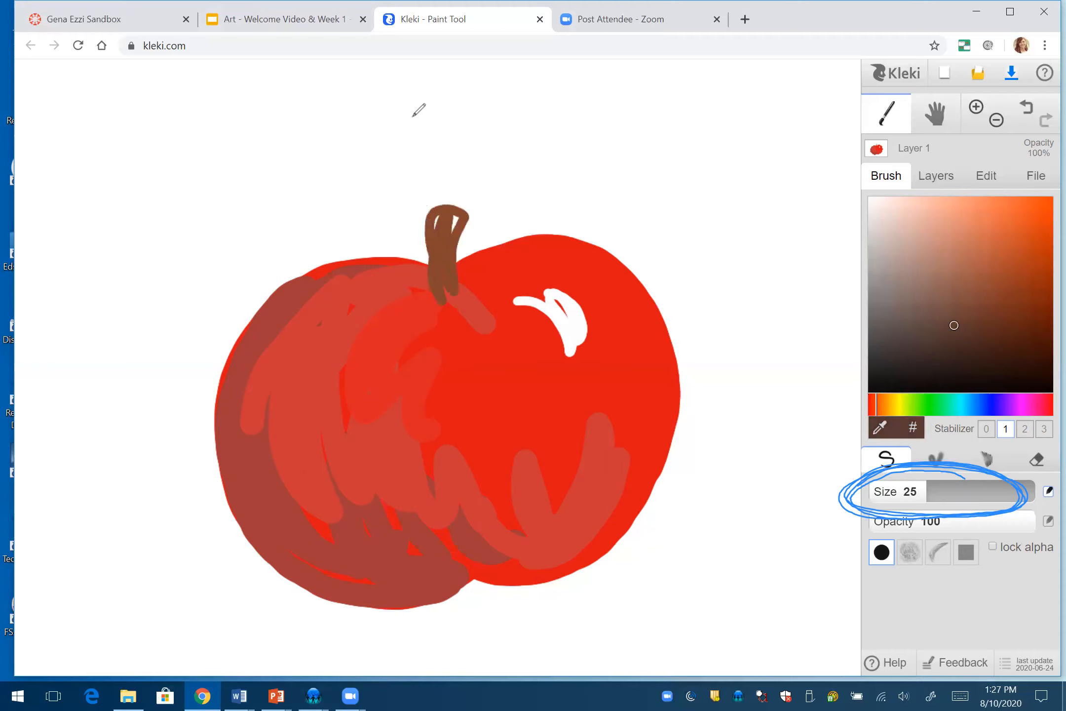
{"action": "mouse_move", "coordinate": [428, 225]}
{"action": "left_mouse_down"}
{"action": "mouse_move", "coordinate": [433, 262]}
{"action": "mouse_move", "coordinate": [444, 267]}
{"action": "left_mouse_up"}
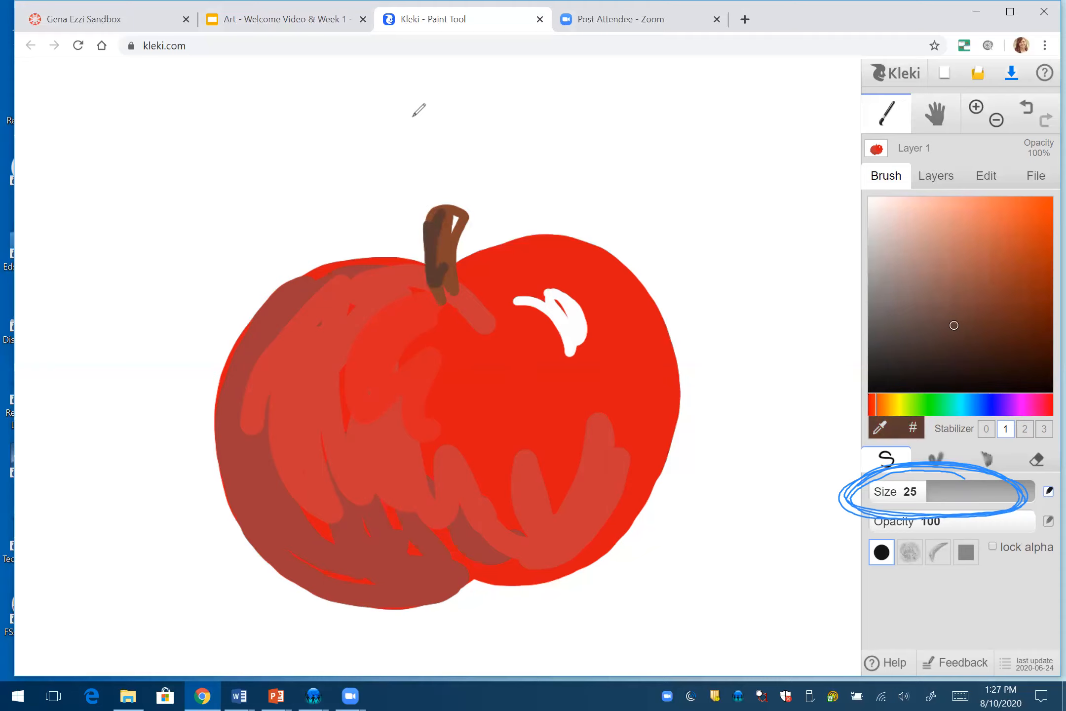
Draw a dark green leaf to the left of the stem and fill in its lower part.
{"action": "left_click", "coordinate": [913, 427]}
{"action": "key", "text": "Escape"}
{"action": "left_click", "coordinate": [918, 405]}
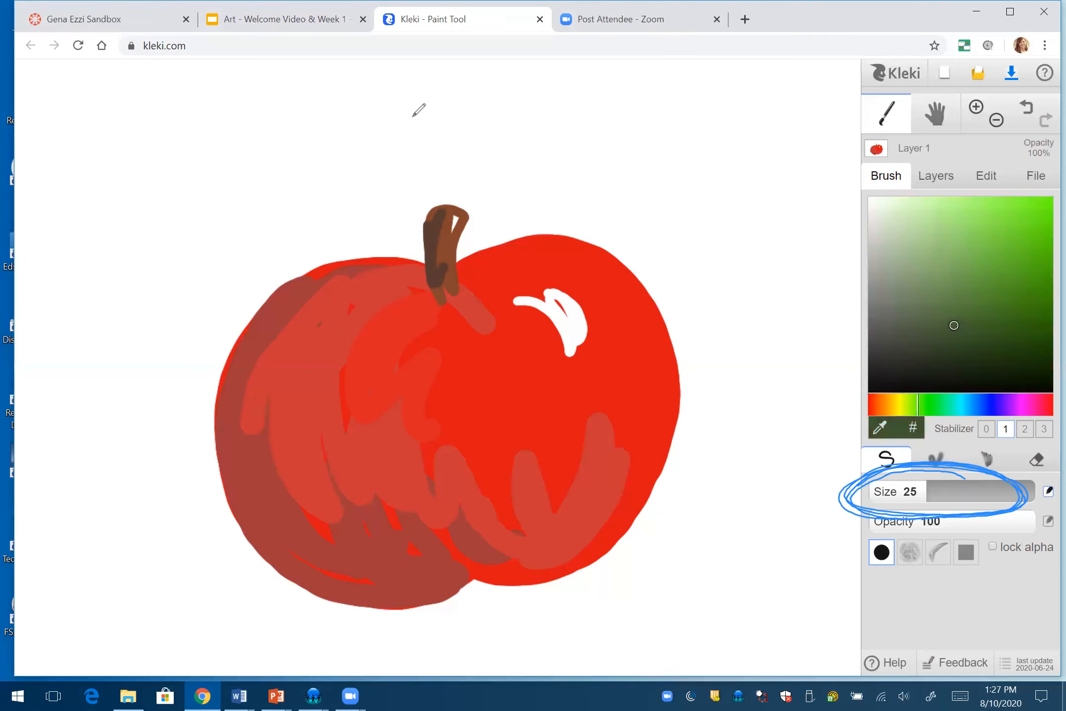
{"action": "left_click", "coordinate": [963, 306]}
{"action": "left_click_drag", "start_coordinate": [962, 306], "coordinate": [963, 304]}
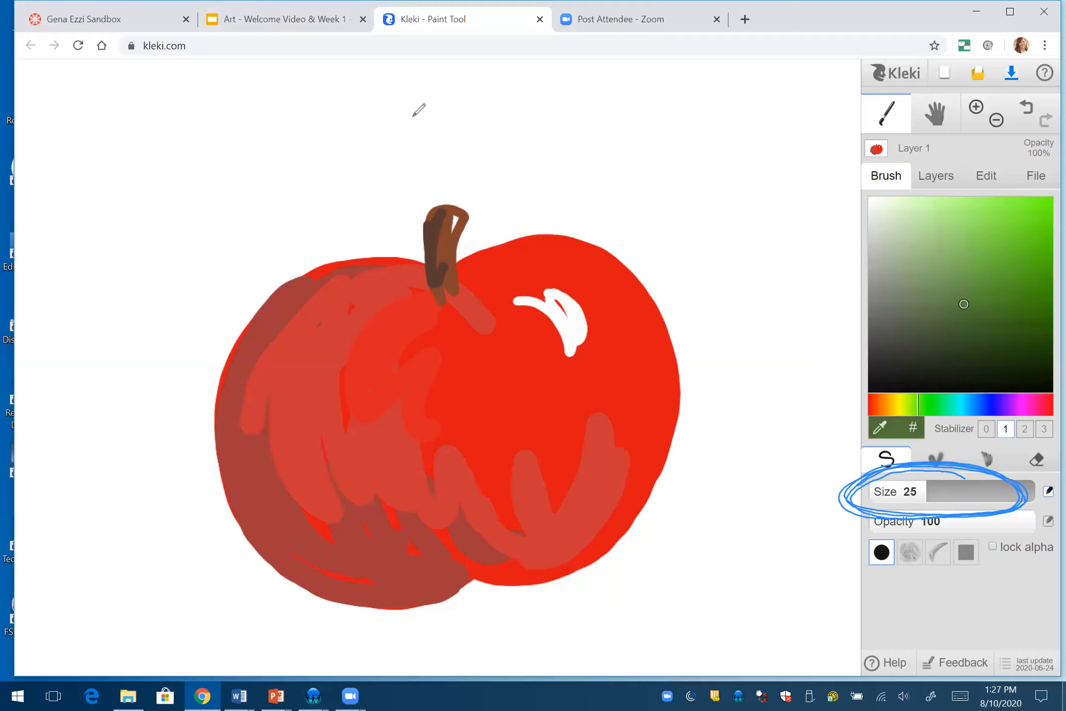
{"action": "left_click_drag", "start_coordinate": [427, 283], "coordinate": [424, 289]}
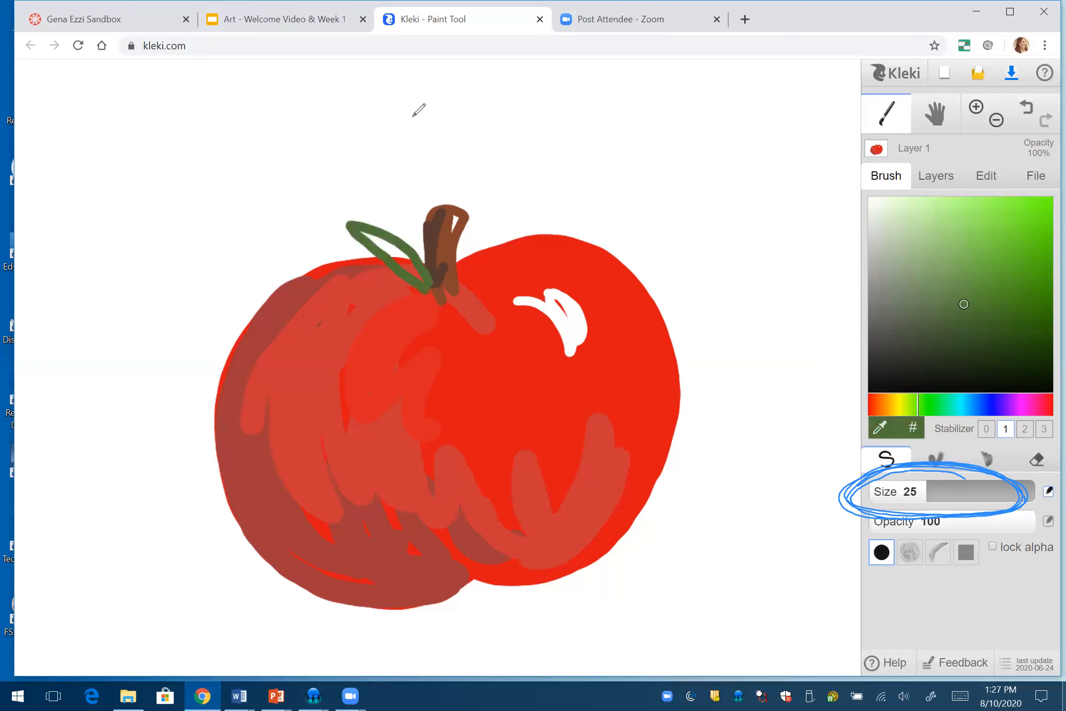
{"action": "mouse_move", "coordinate": [348, 224]}
{"action": "left_mouse_down"}
{"action": "mouse_move", "coordinate": [361, 276]}
{"action": "mouse_move", "coordinate": [424, 297]}
{"action": "mouse_move", "coordinate": [367, 256]}
{"action": "mouse_move", "coordinate": [380, 262]}
{"action": "left_mouse_up"}
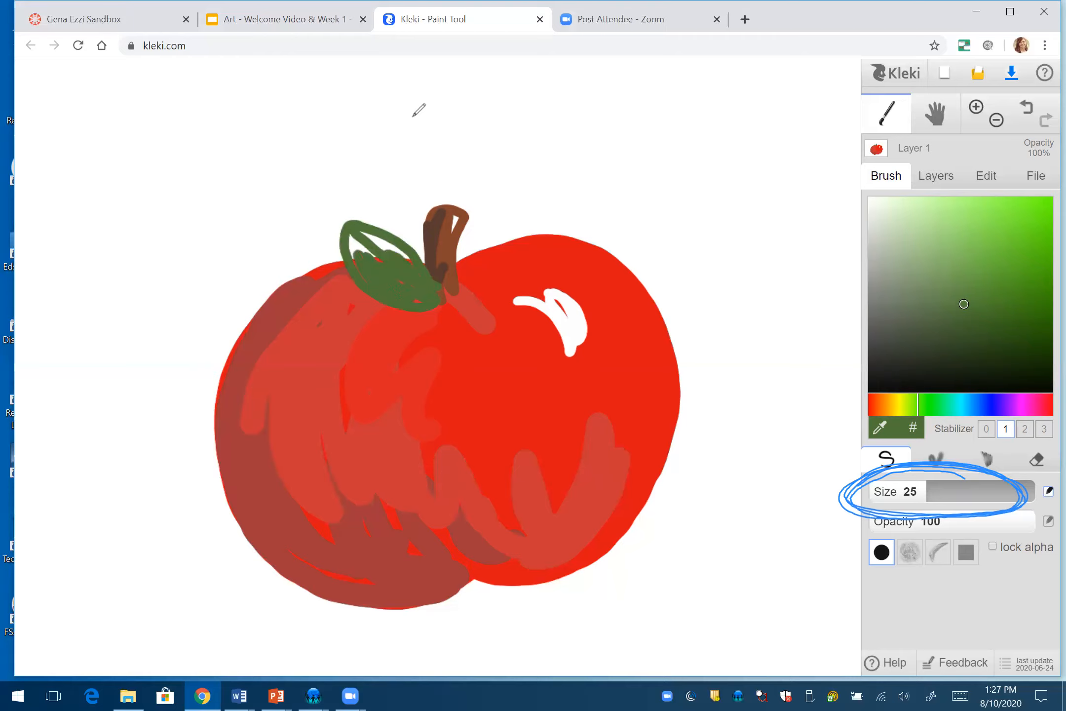
Save the apple drawing as a PNG image and open the downloaded 2020_08_10_Kleki.png.
{"action": "left_click", "coordinate": [748, 118]}
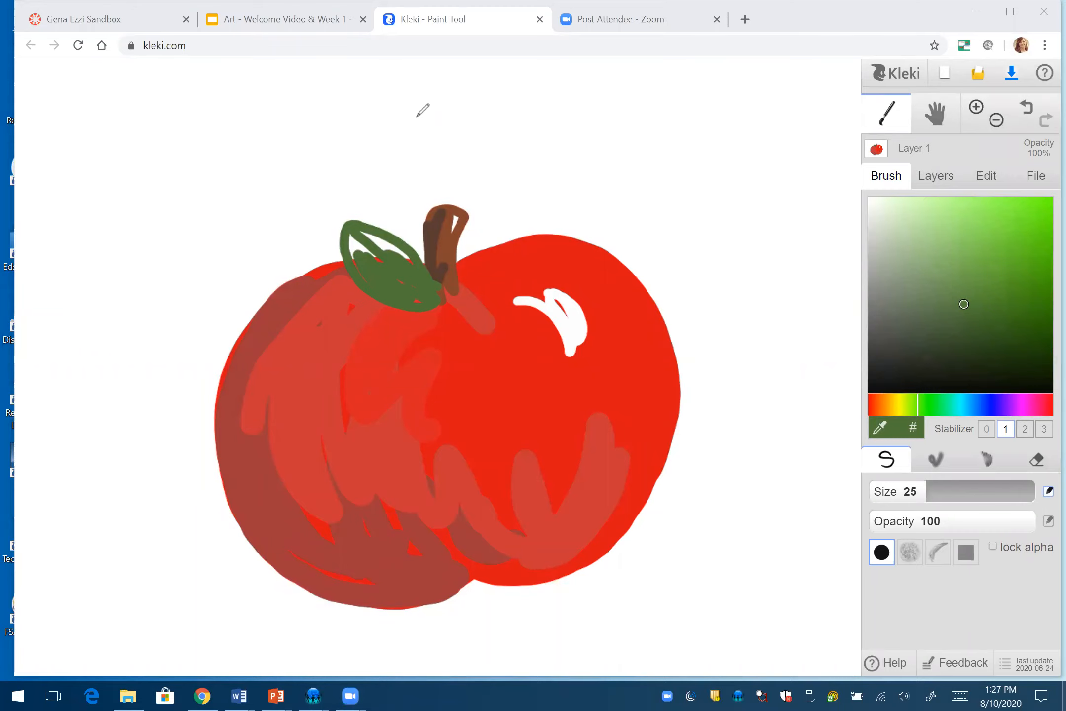
{"action": "mouse_move", "coordinate": [1018, 62]}
{"action": "left_mouse_down"}
{"action": "mouse_move", "coordinate": [1000, 87]}
{"action": "mouse_move", "coordinate": [1029, 65]}
{"action": "mouse_move", "coordinate": [1030, 78]}
{"action": "mouse_move", "coordinate": [1026, 64]}
{"action": "mouse_move", "coordinate": [1002, 89]}
{"action": "left_mouse_up"}
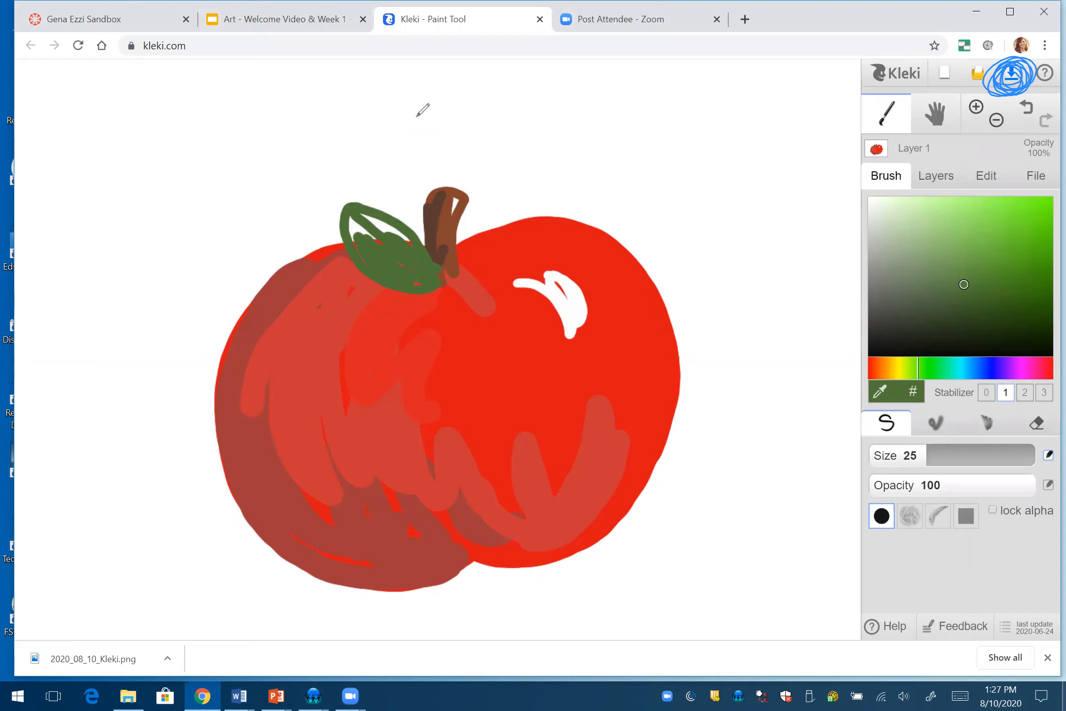
{"action": "key", "text": "ctrl+s"}
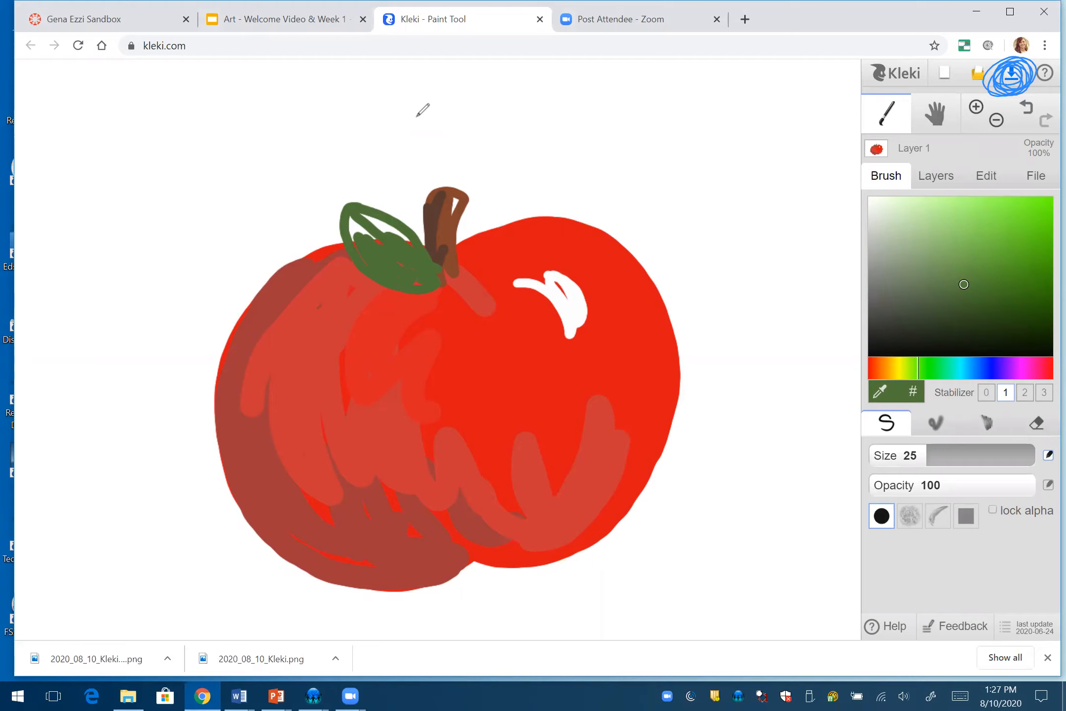
{"action": "left_click", "coordinate": [261, 659]}
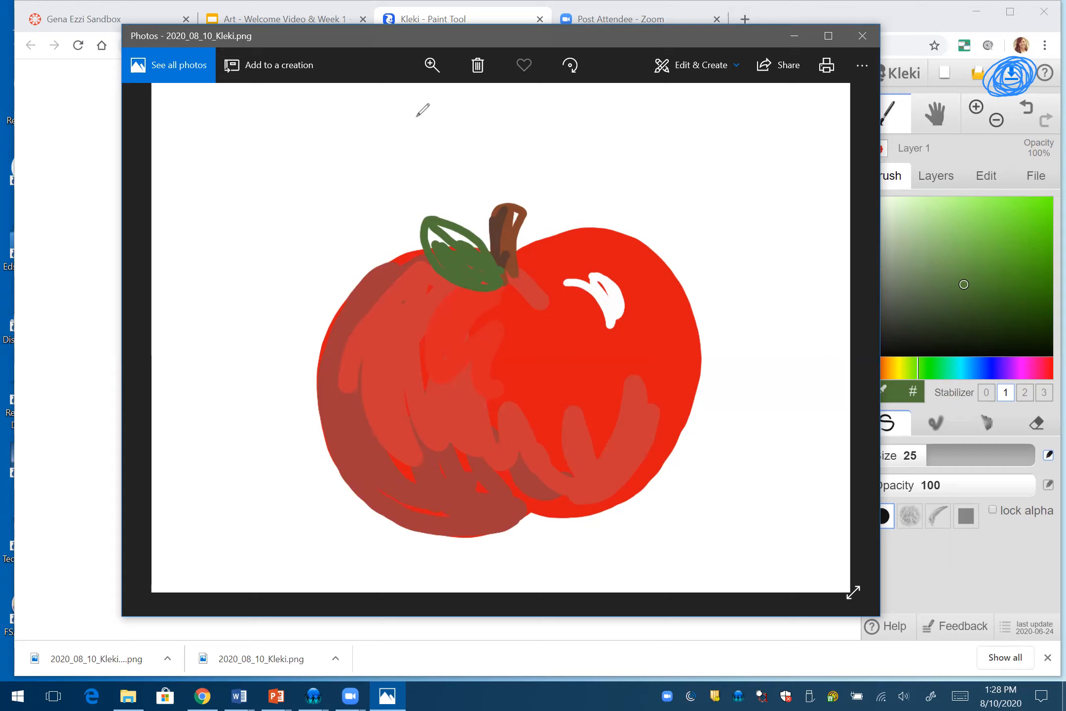
Maximize the browser window, switch to the Art - Welcome Video & Week 1 presentation and select the green Extra: Advanced Kleki box.
{"action": "left_click_drag", "start_coordinate": [792, 1], "coordinate": [792, 39]}
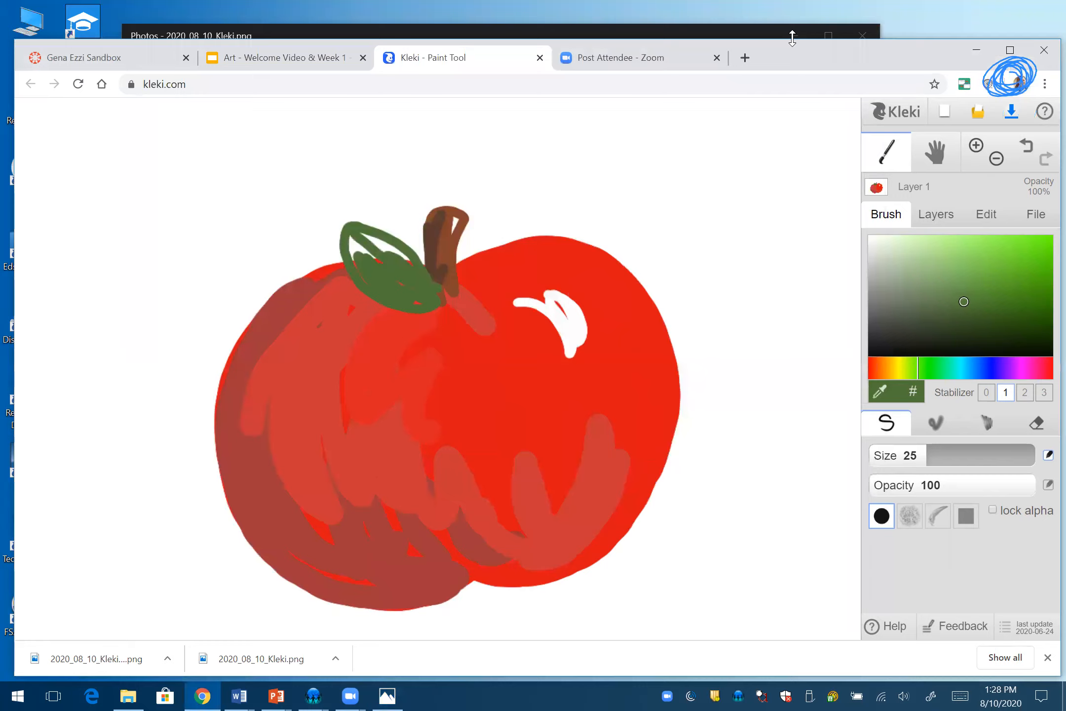
{"action": "key", "text": "super+Up"}
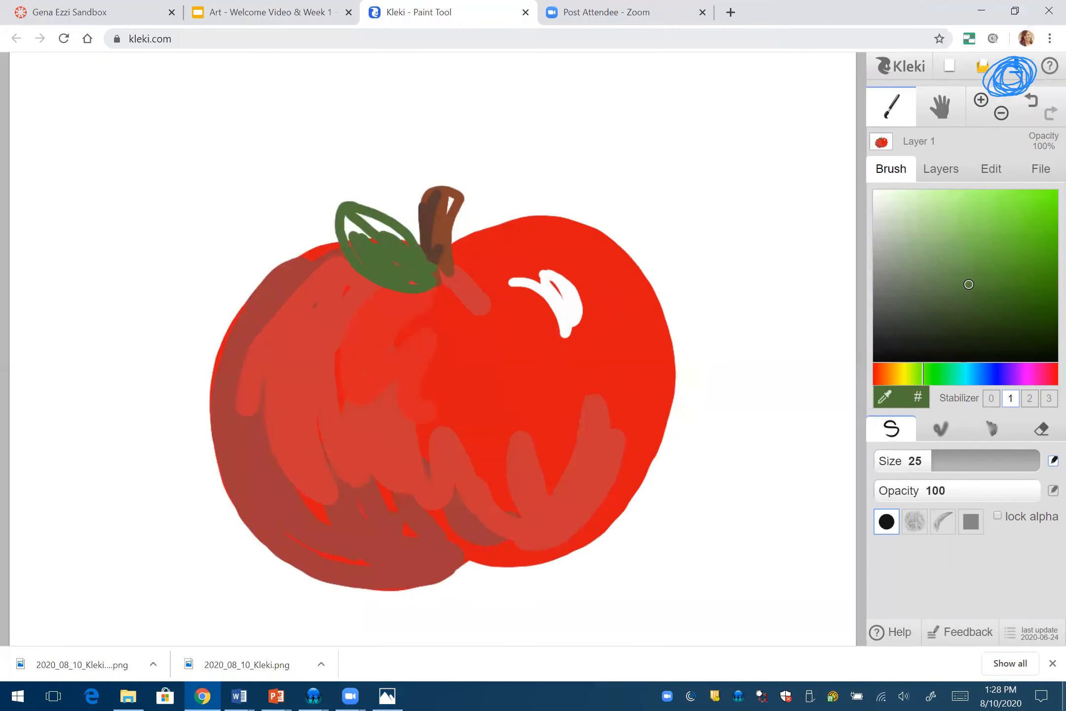
{"action": "key", "text": "ctrl+shift+Tab"}
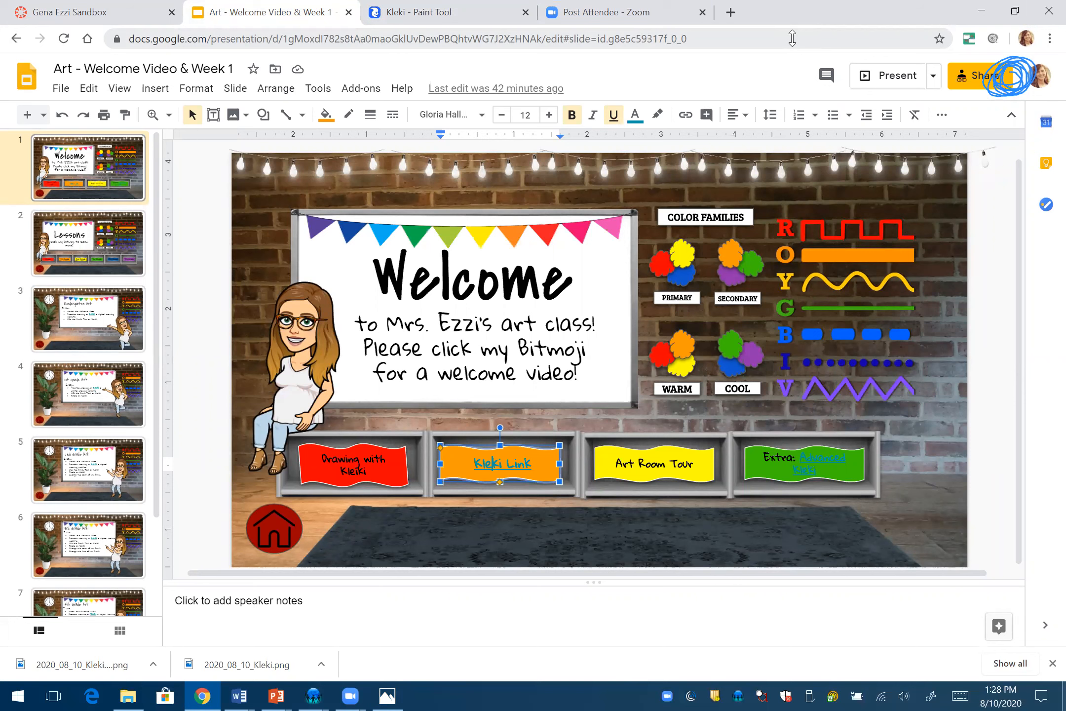
{"action": "key", "text": "Tab"}
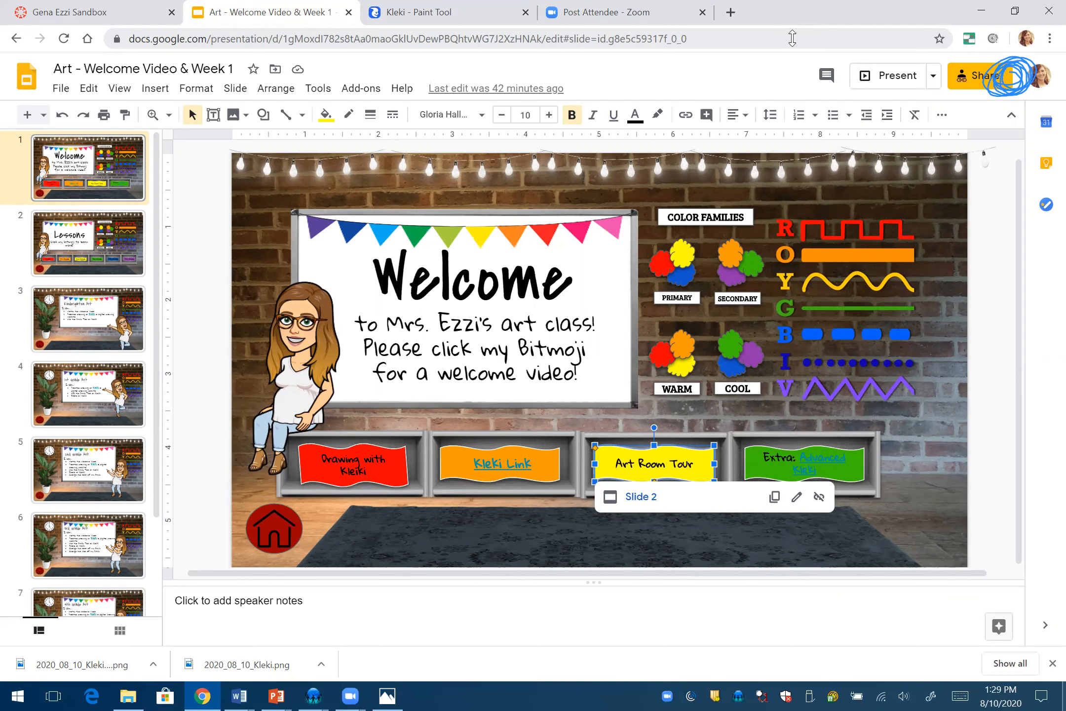
{"action": "key", "text": "Tab"}
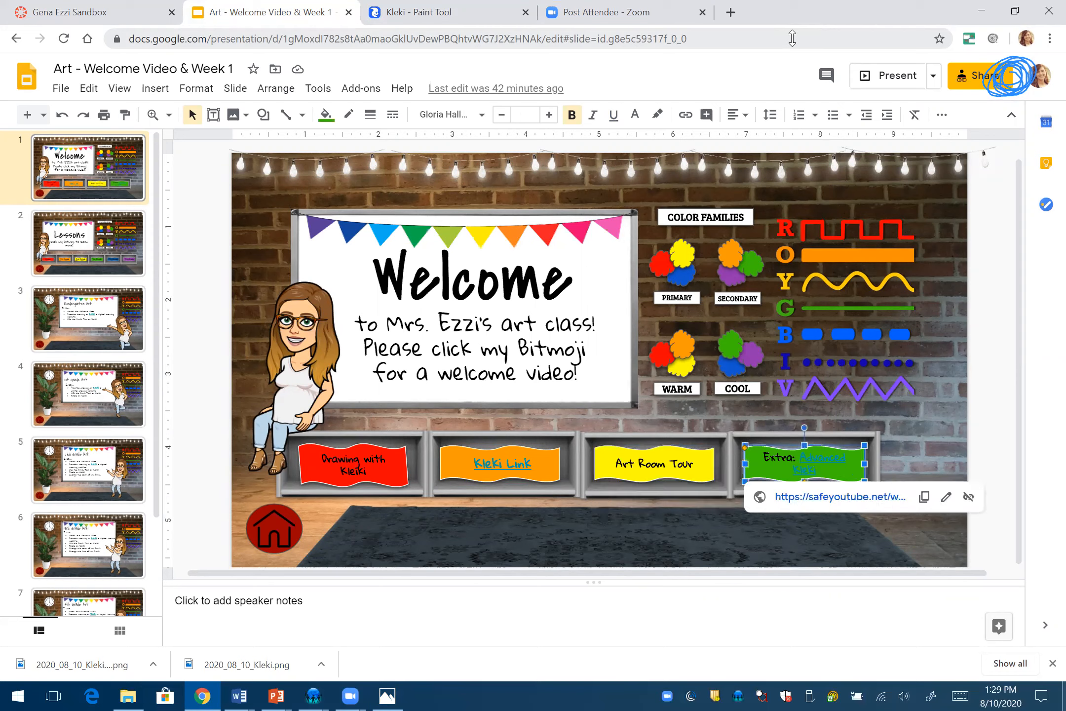